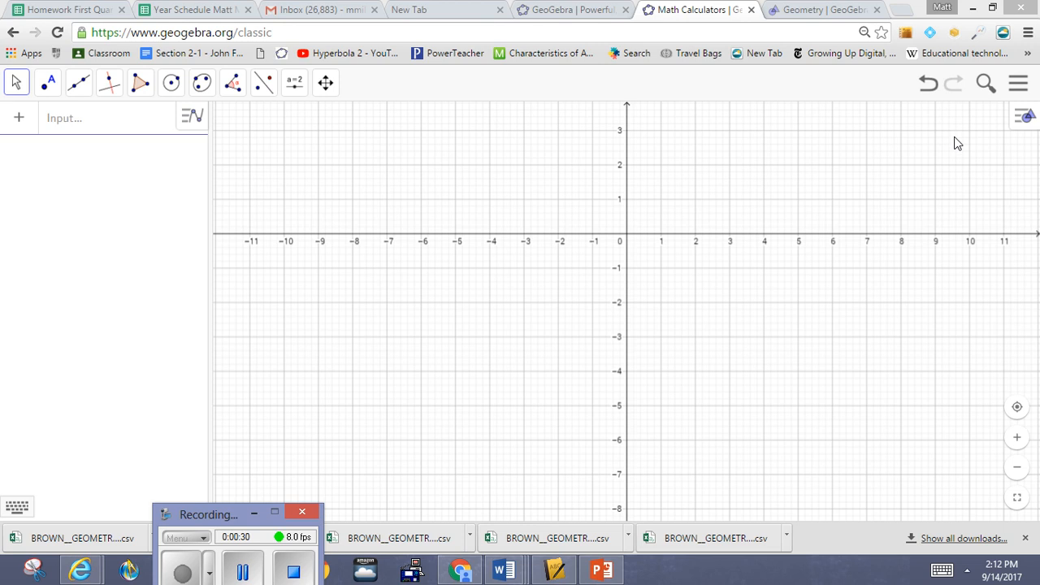
Hide the grid and the coordinate axes in the graphics view.
click(1028, 122)
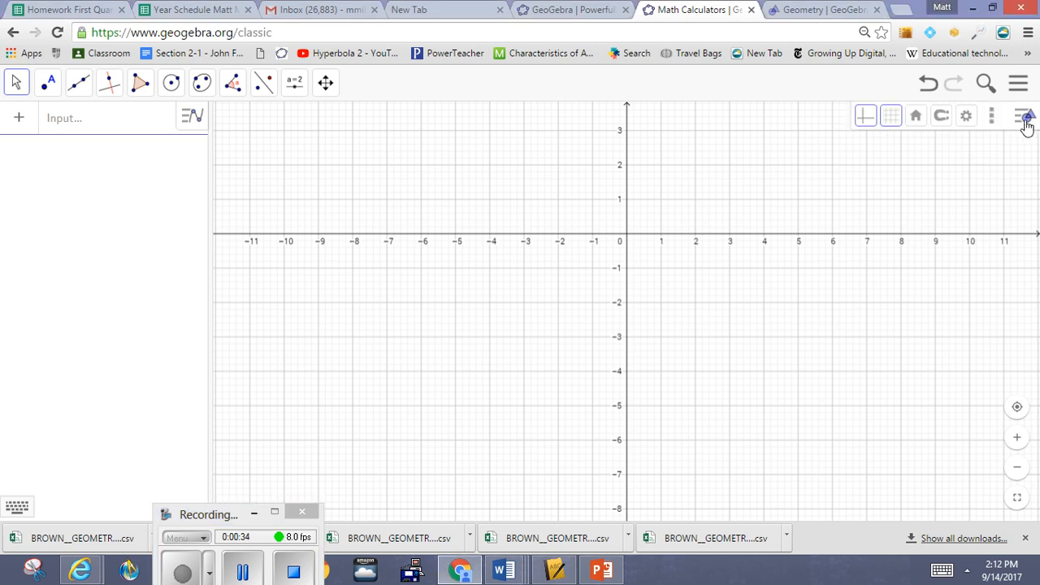
click(899, 128)
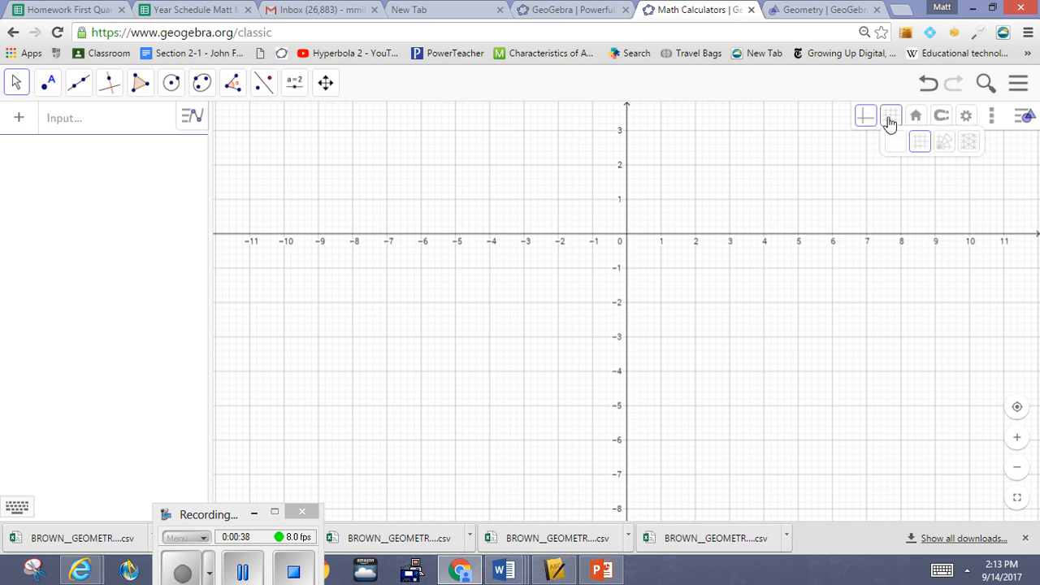
click(894, 142)
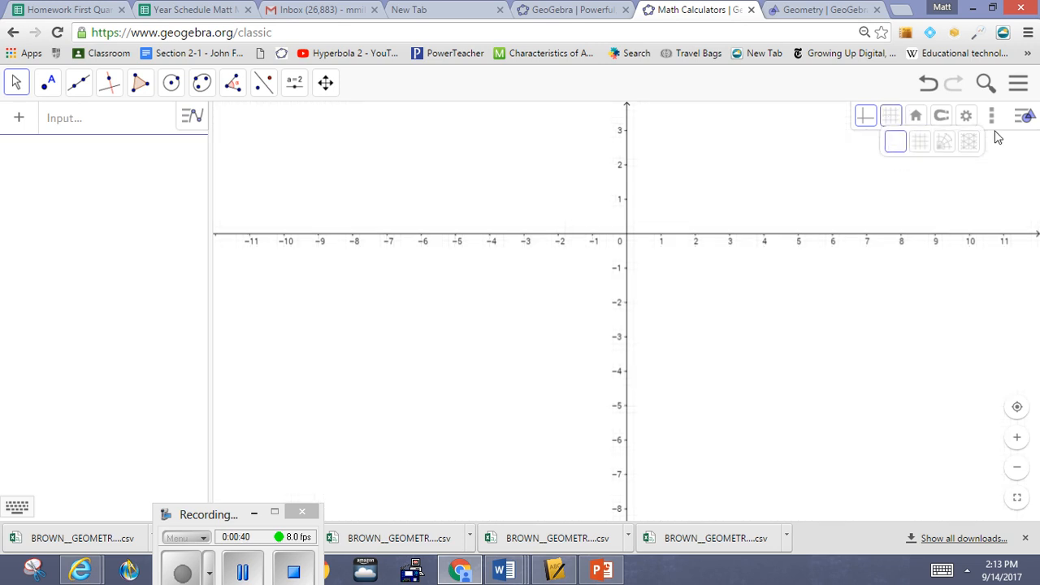
click(1022, 119)
click(1019, 119)
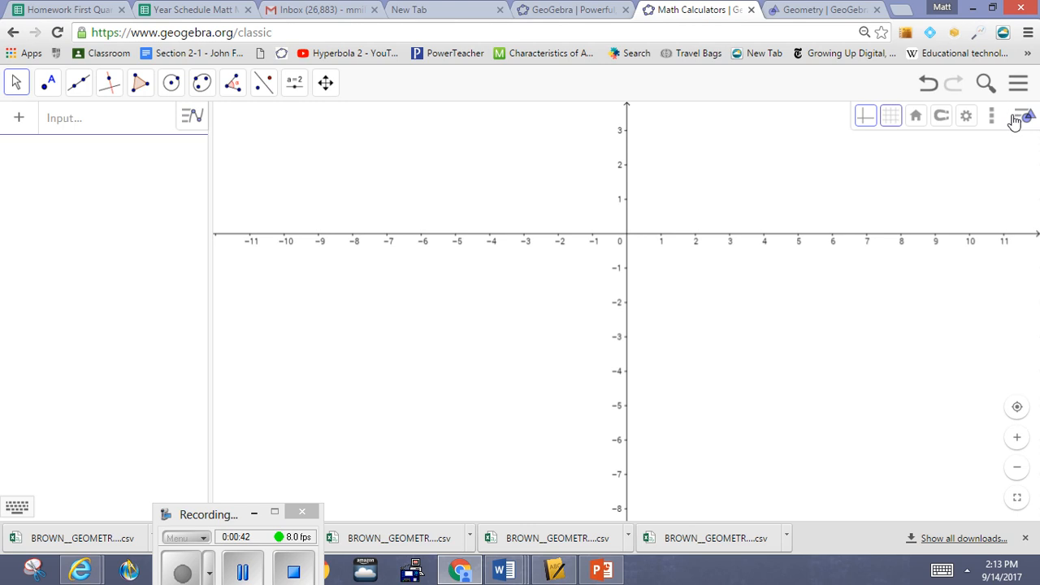
click(867, 119)
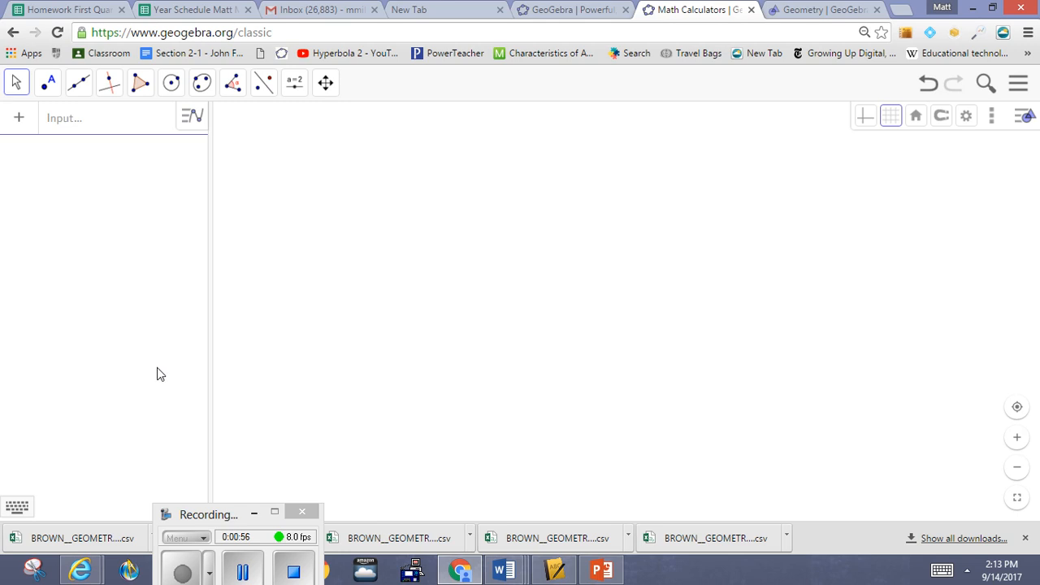
Hide the Algebra view so that only the Graphics view stays open.
click(1016, 86)
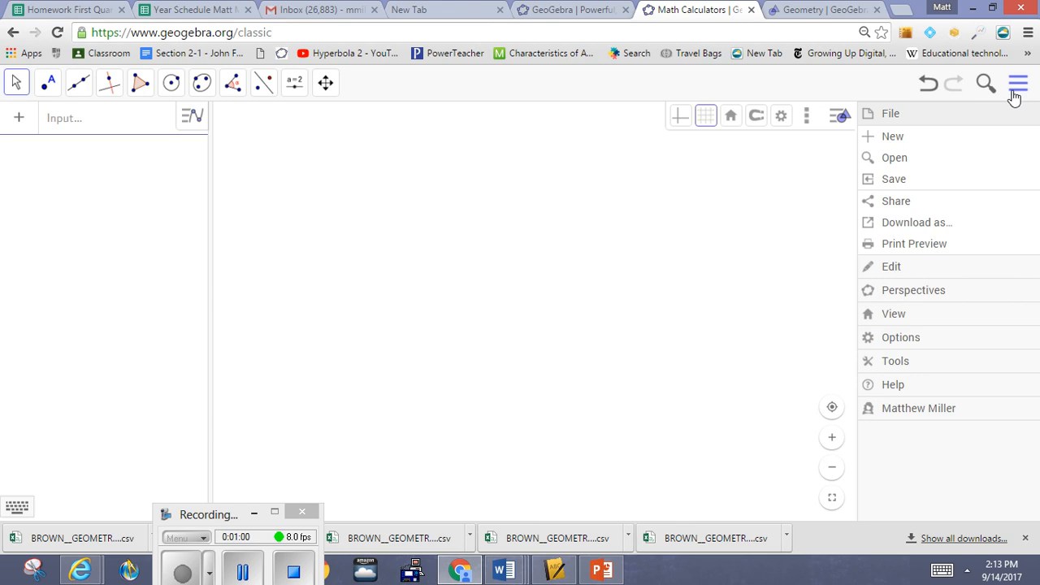
click(895, 315)
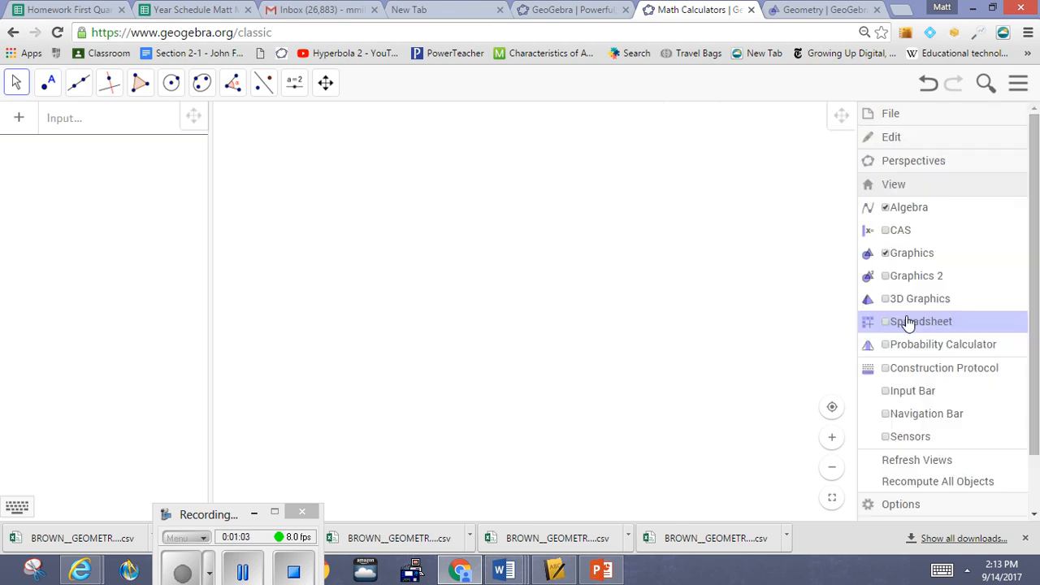
click(890, 216)
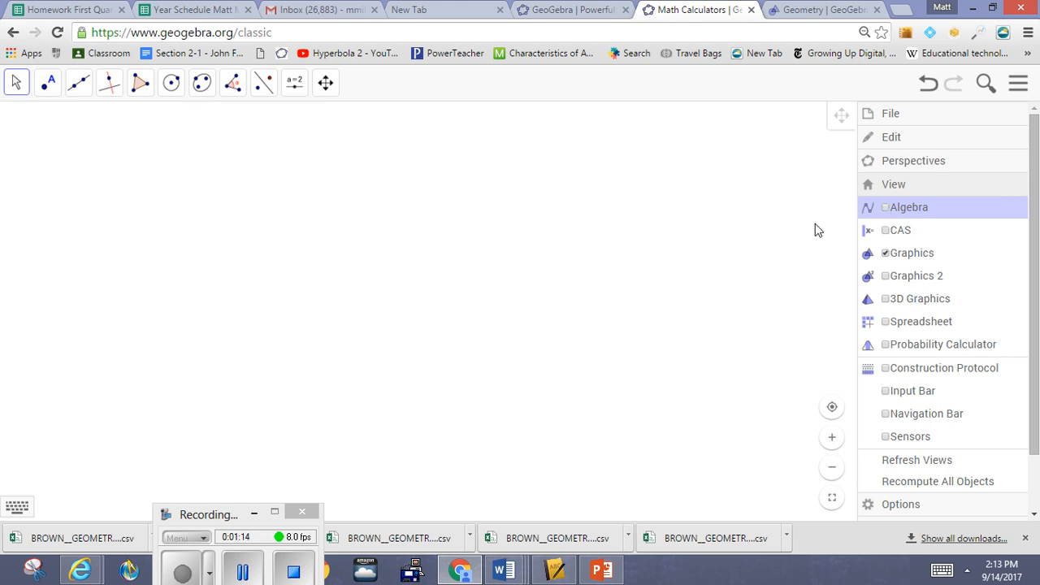
click(753, 237)
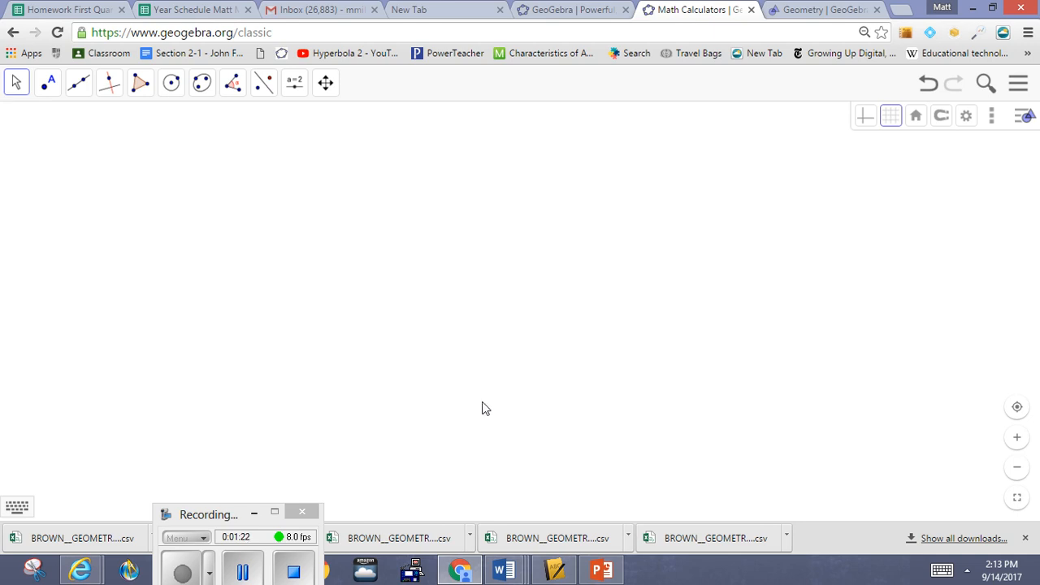
Place four separate free points across the blank drawing area with the Point tool.
click(47, 88)
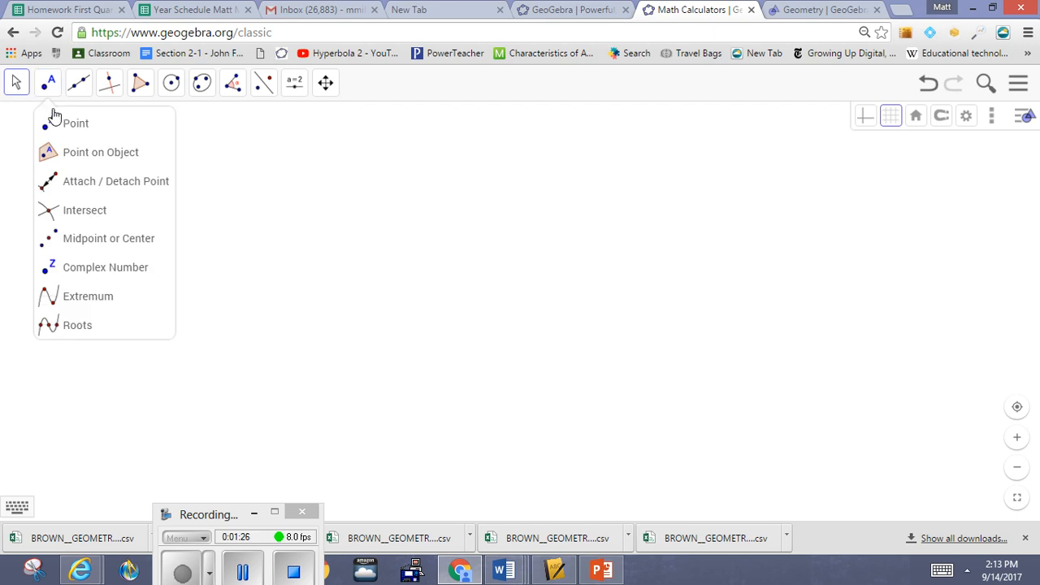
click(54, 123)
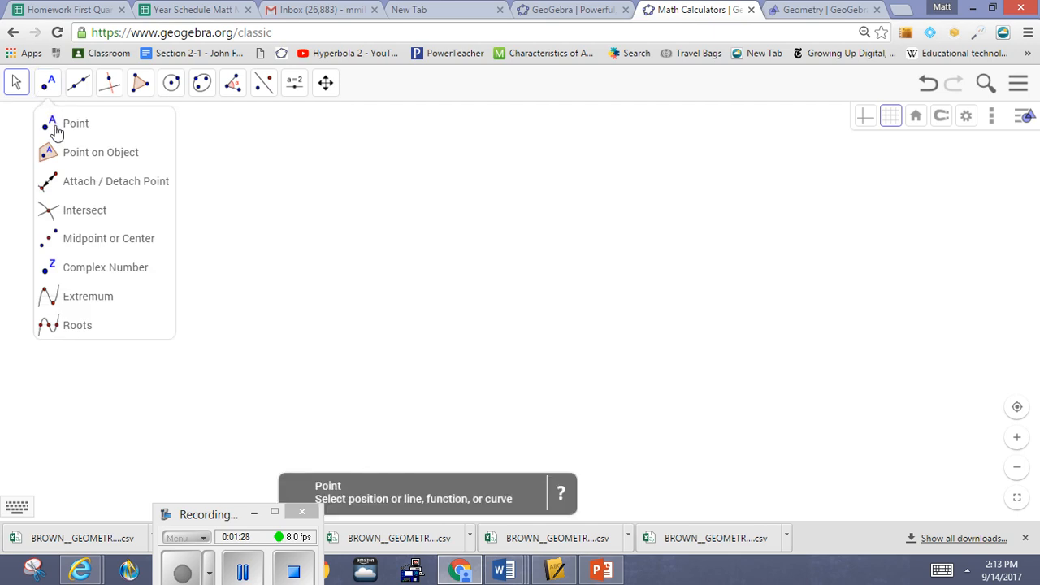
click(54, 126)
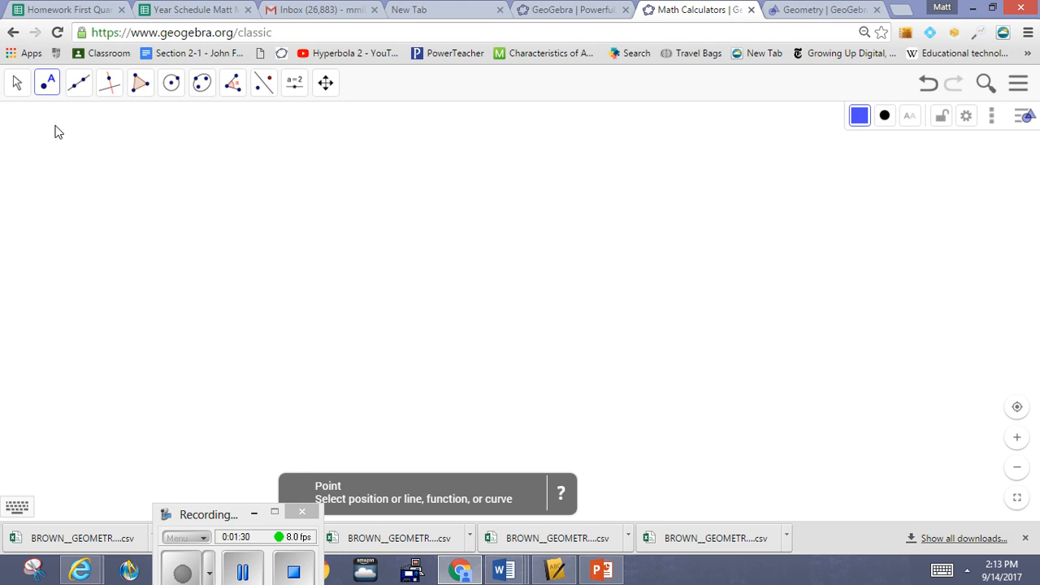
click(200, 302)
click(443, 248)
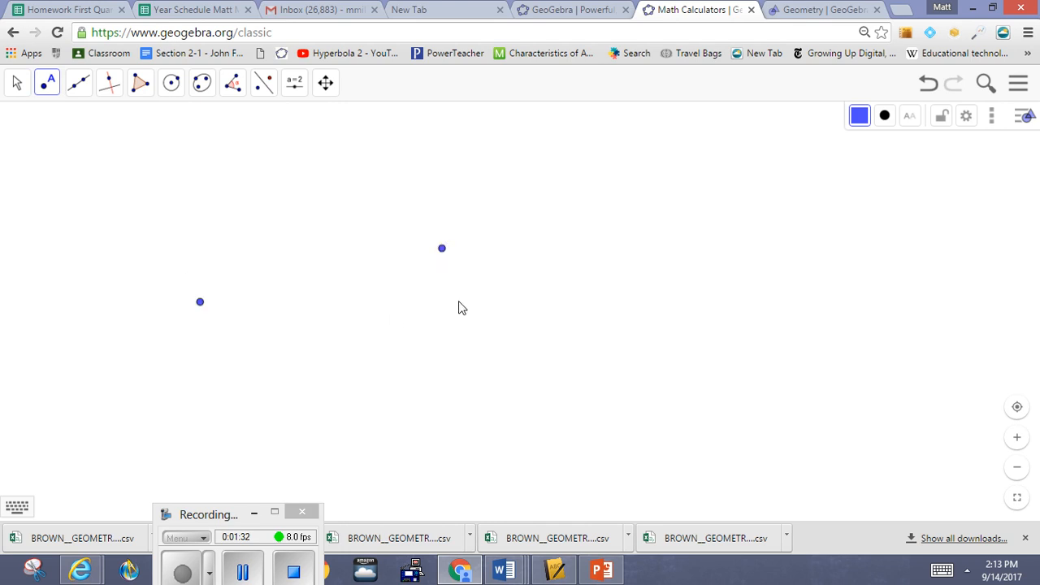
click(438, 367)
click(281, 207)
Undo the placement of all four points.
click(929, 84)
click(930, 94)
click(930, 94)
click(930, 95)
Set the labeling option to New Points Only.
click(1019, 85)
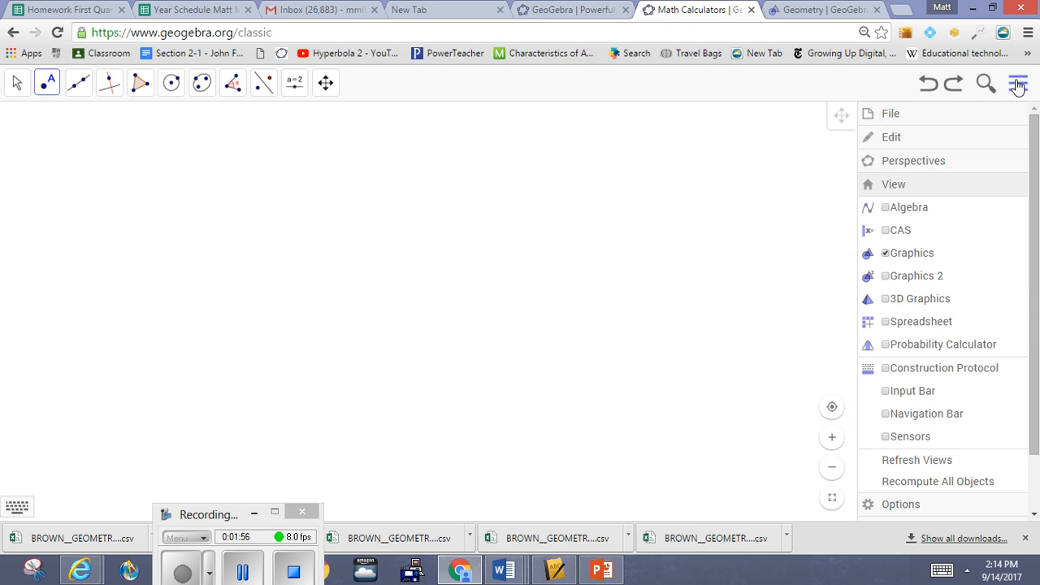
click(1019, 85)
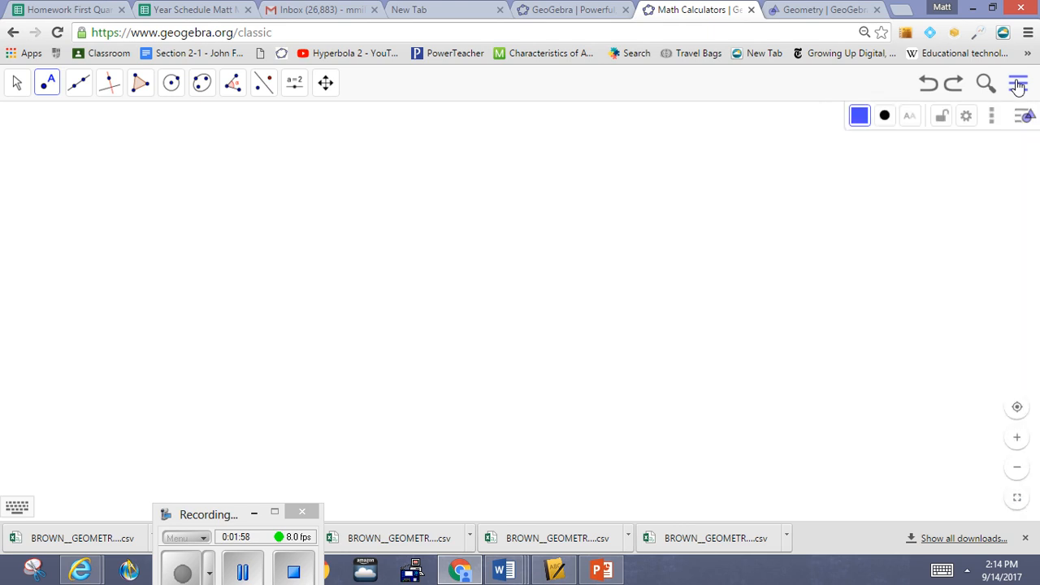
click(1018, 85)
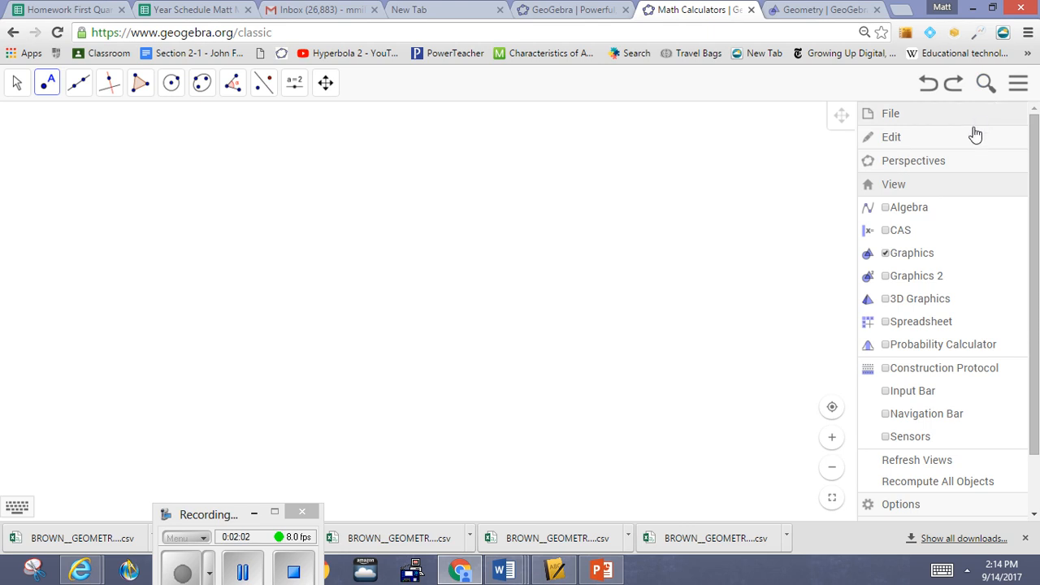
click(889, 171)
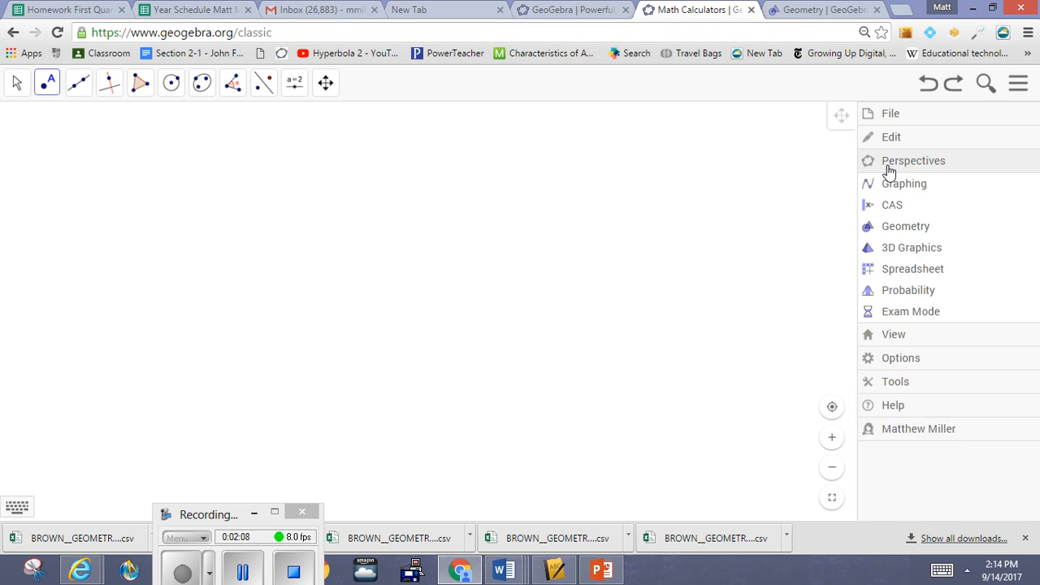
click(886, 362)
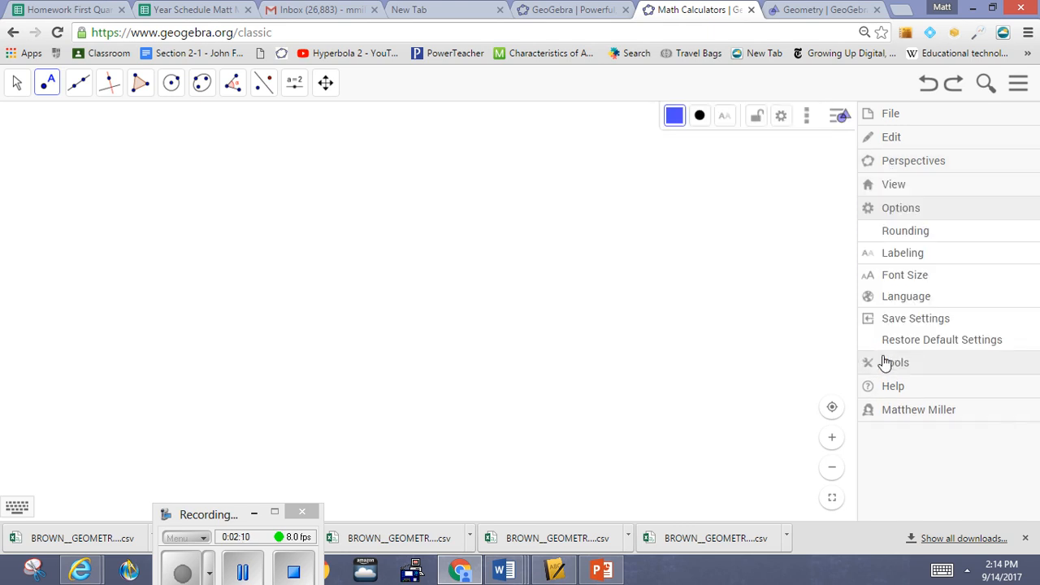
click(883, 259)
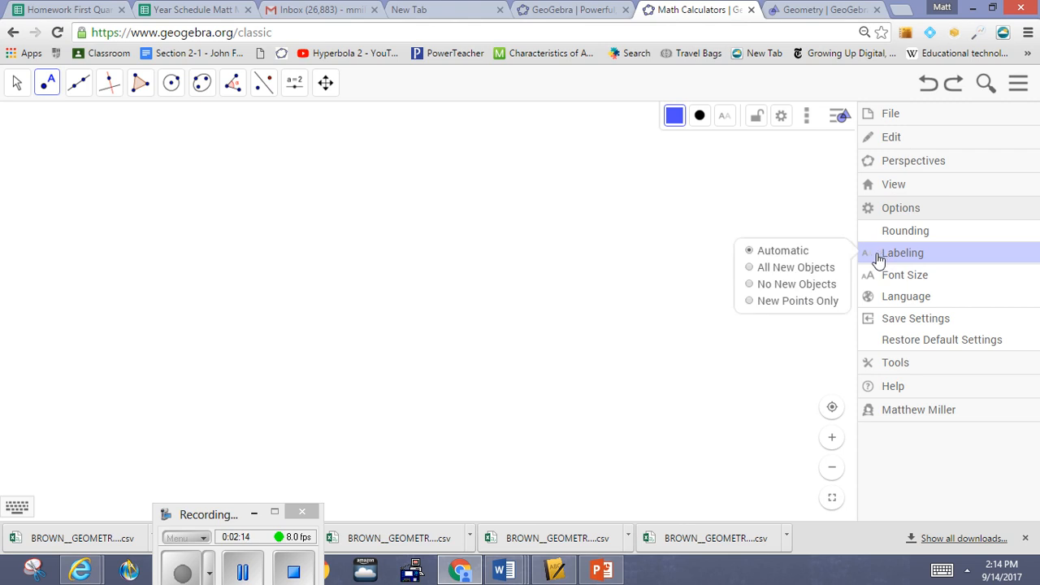
click(750, 301)
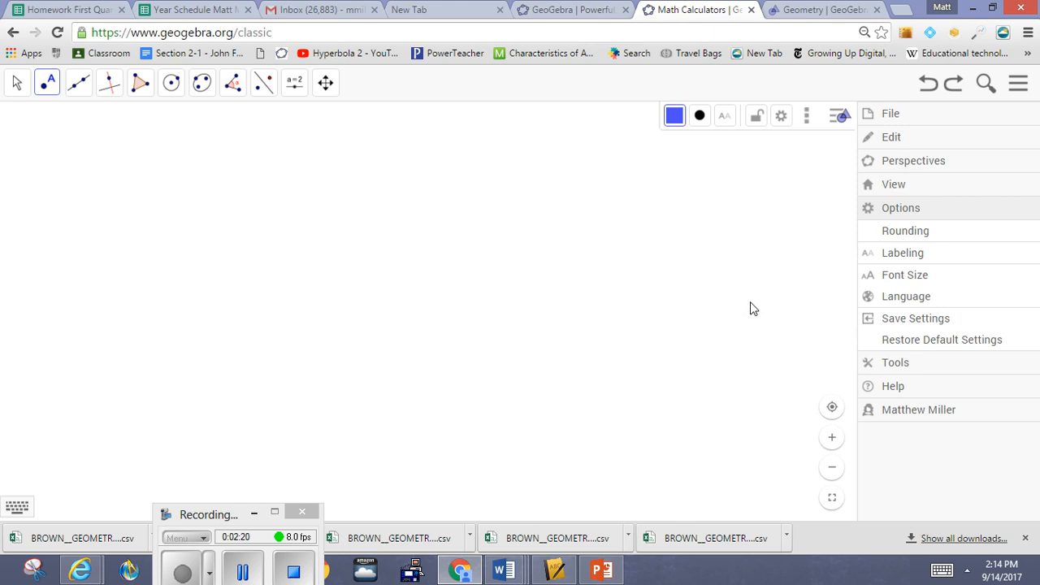
click(927, 213)
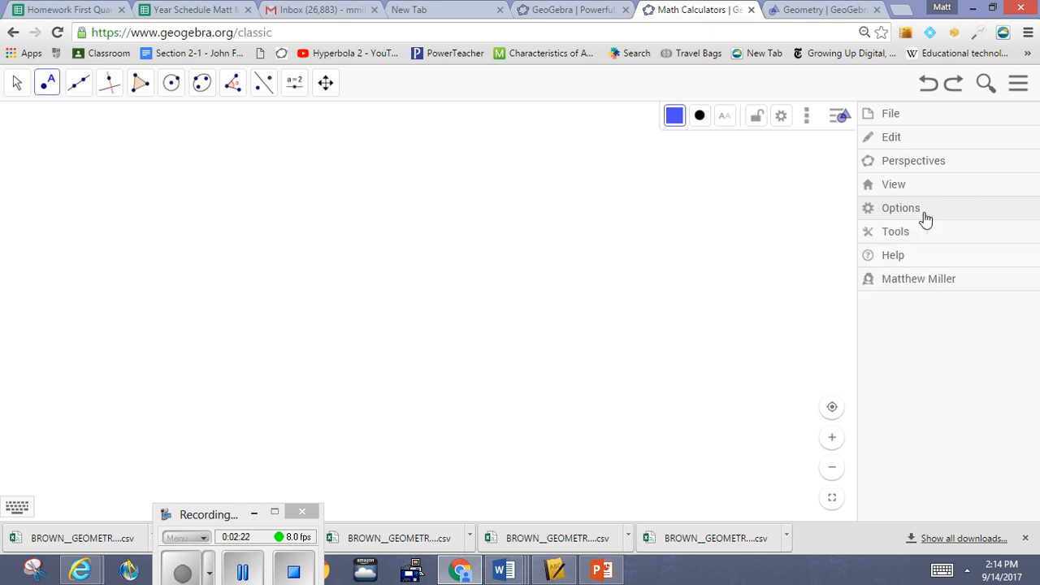
click(1022, 85)
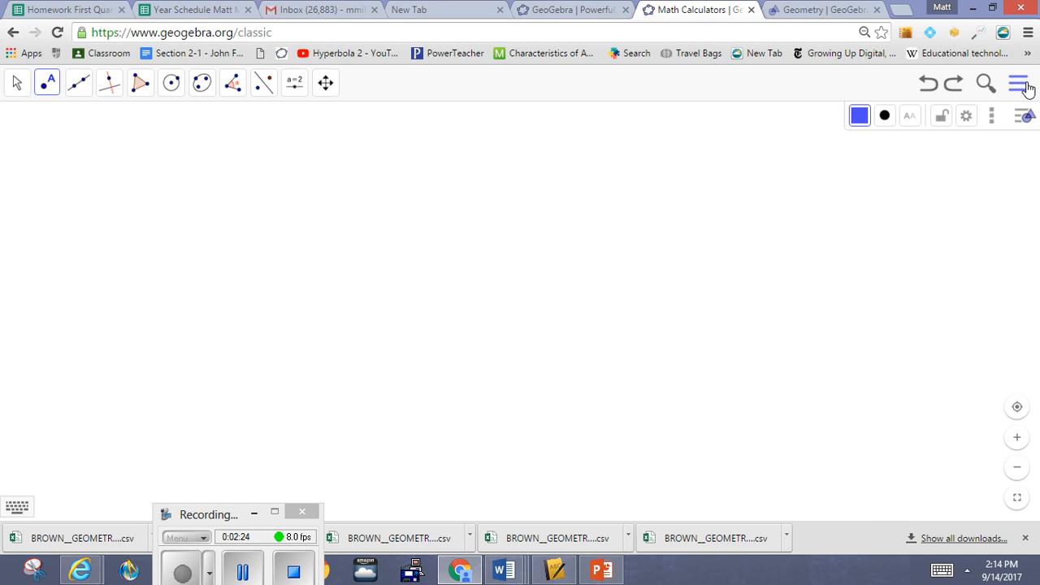
Check which labeling option is selected for new objects.
click(1022, 89)
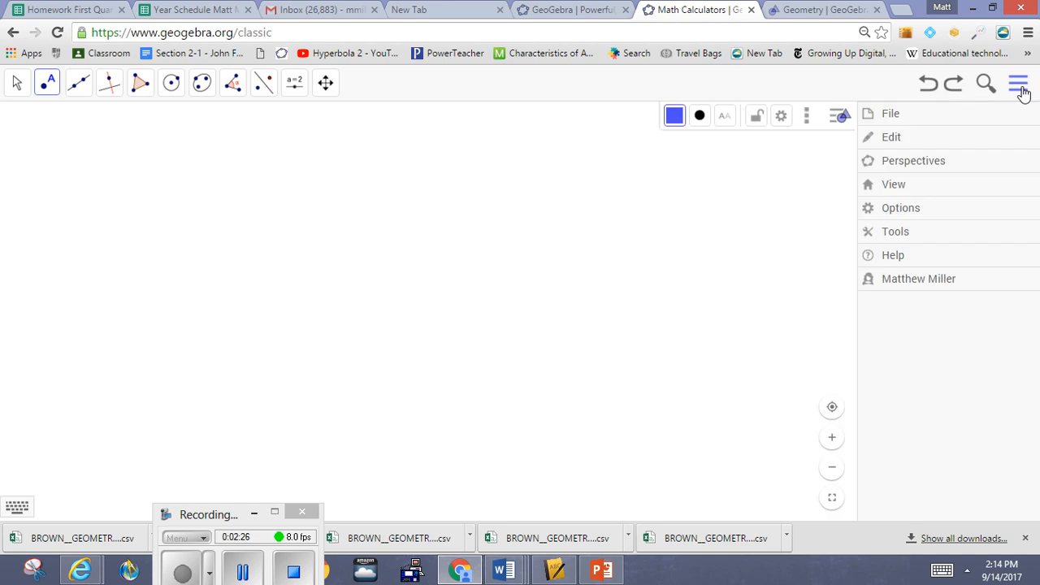
click(923, 215)
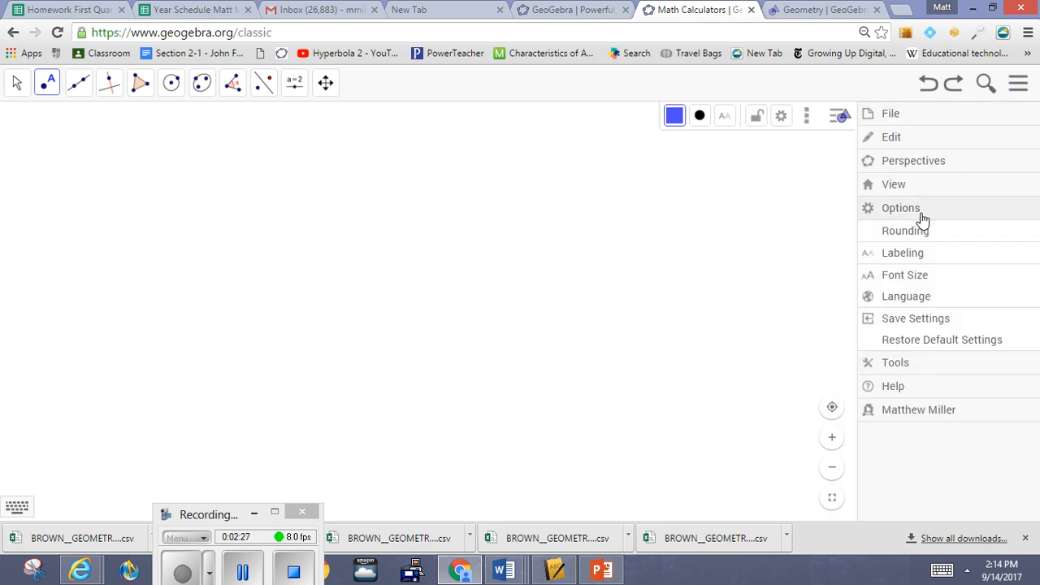
click(886, 258)
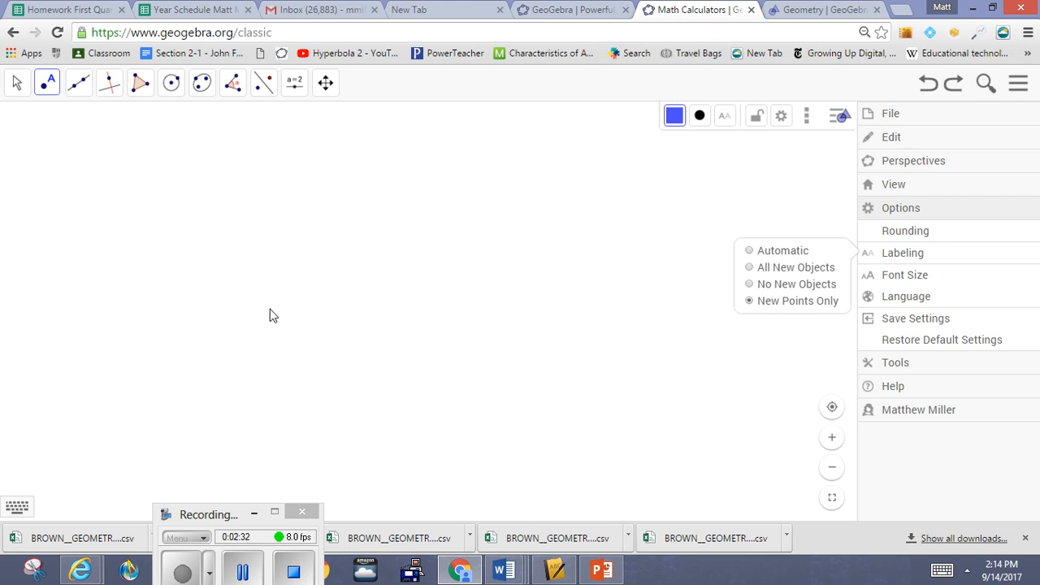
Place two labeled points, the second higher and farther right than the first, and undo an extra third point below them.
click(47, 92)
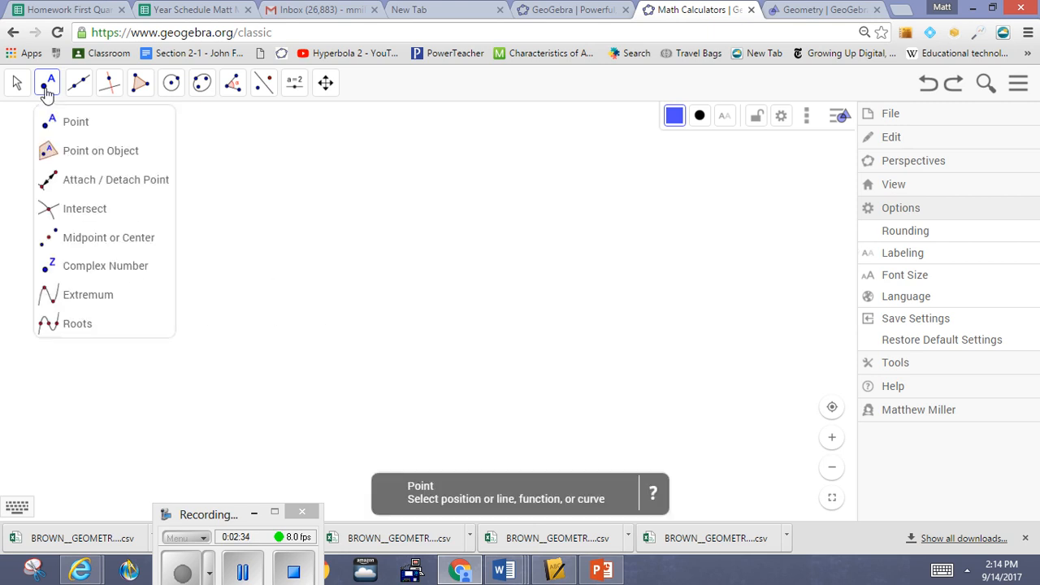
click(70, 122)
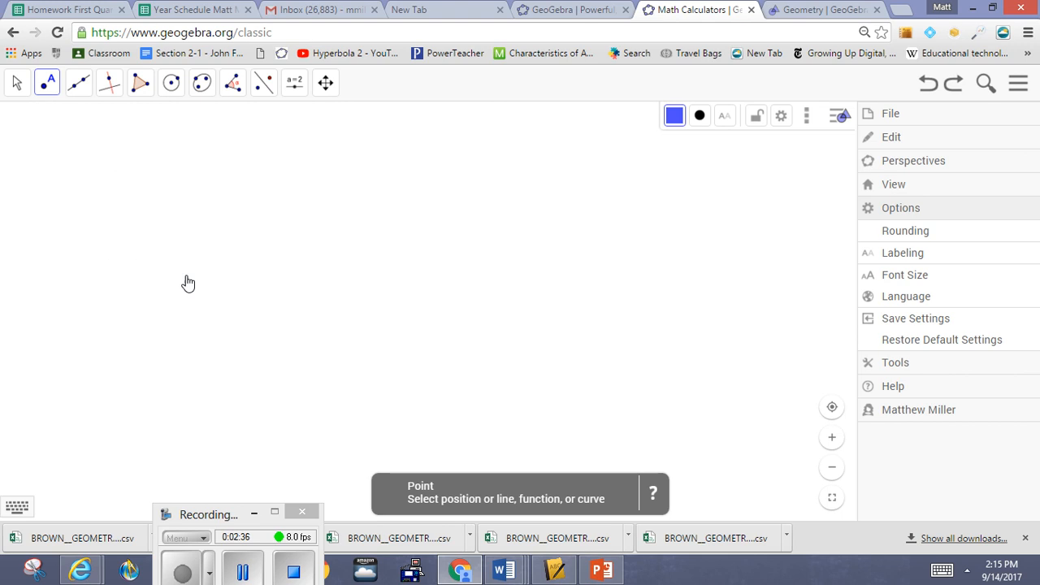
click(185, 276)
click(427, 197)
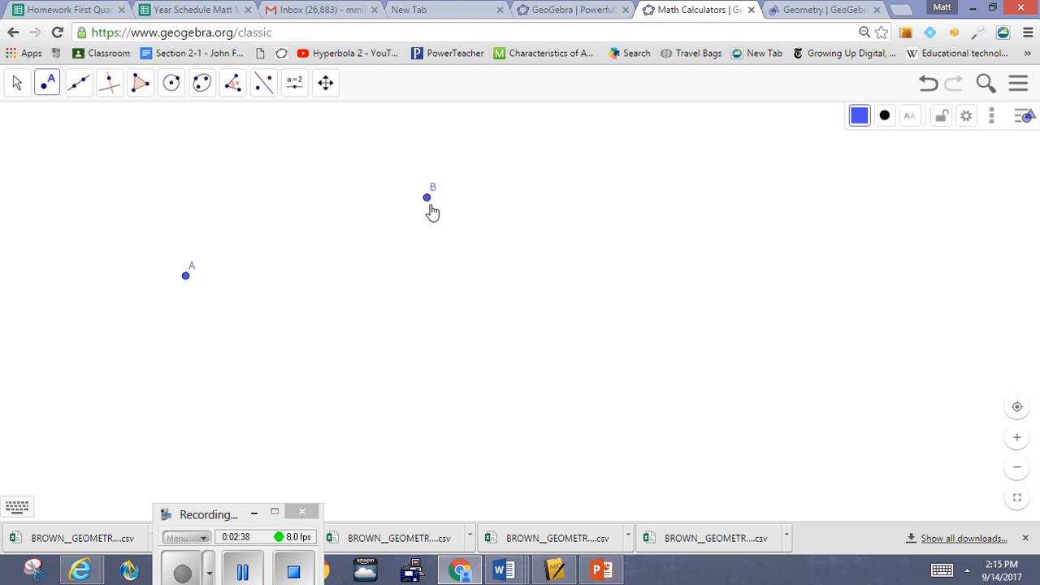
click(471, 340)
click(927, 84)
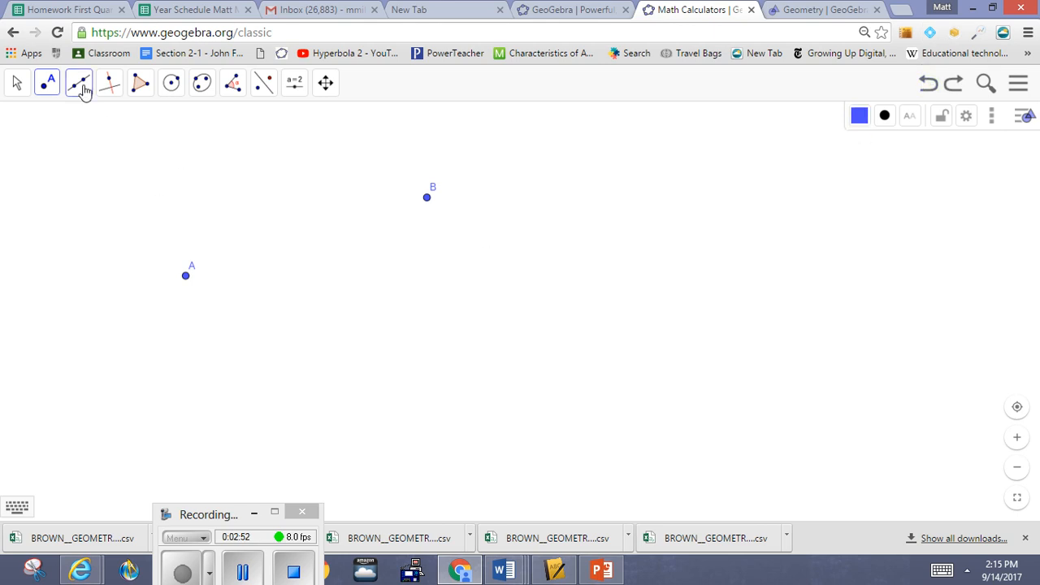
Draw a line through points A and B with the Line tool.
click(82, 86)
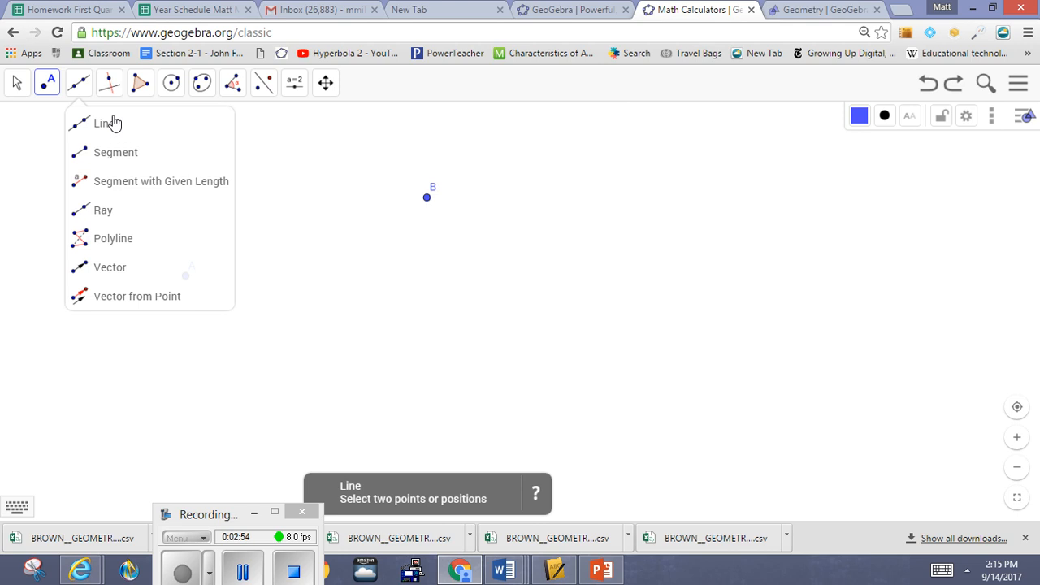
click(109, 124)
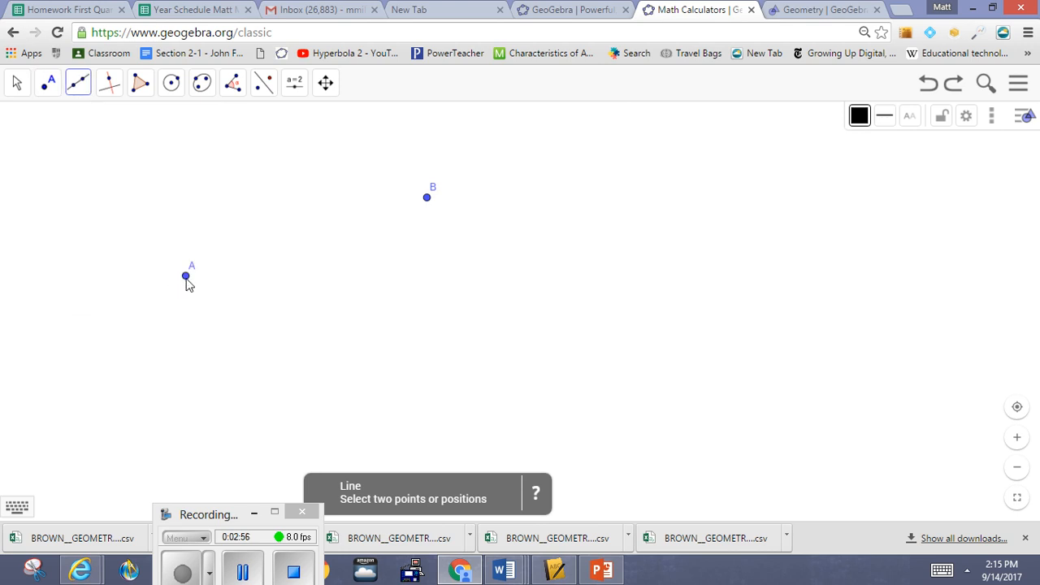
click(186, 277)
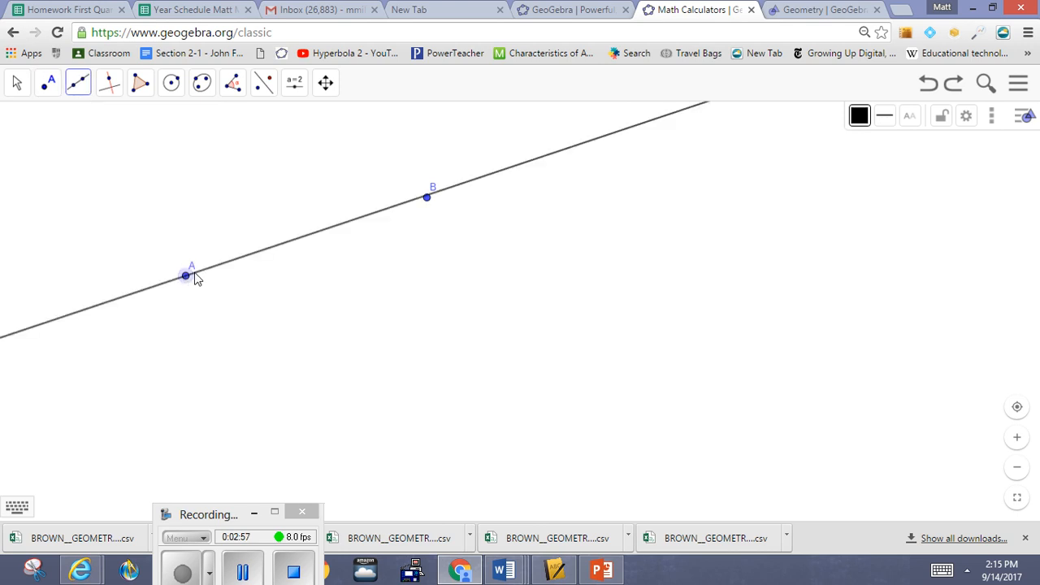
click(427, 198)
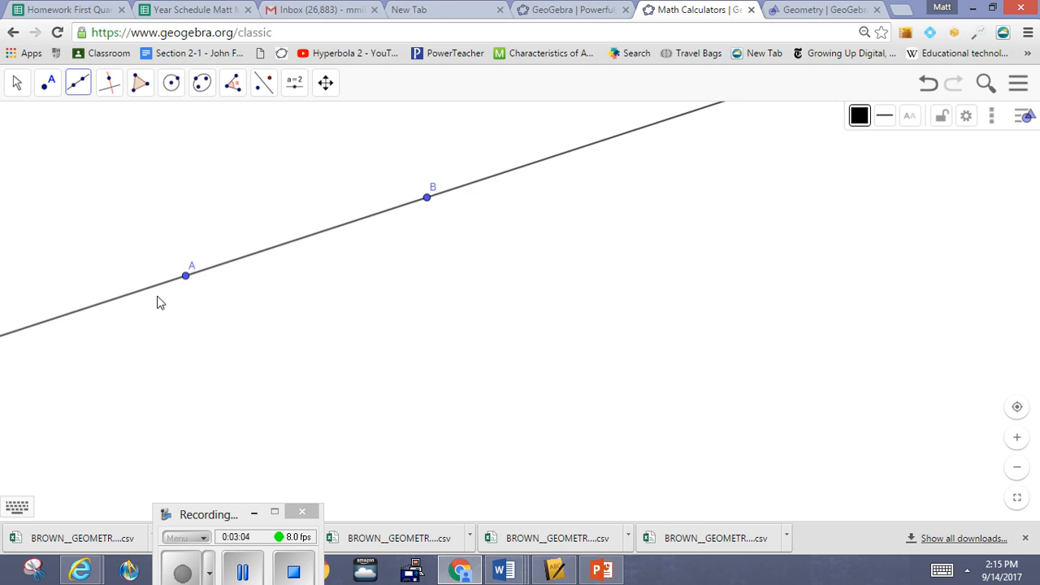
Draw a second line through two new points below line AB with the Line tool, and undo it.
click(81, 94)
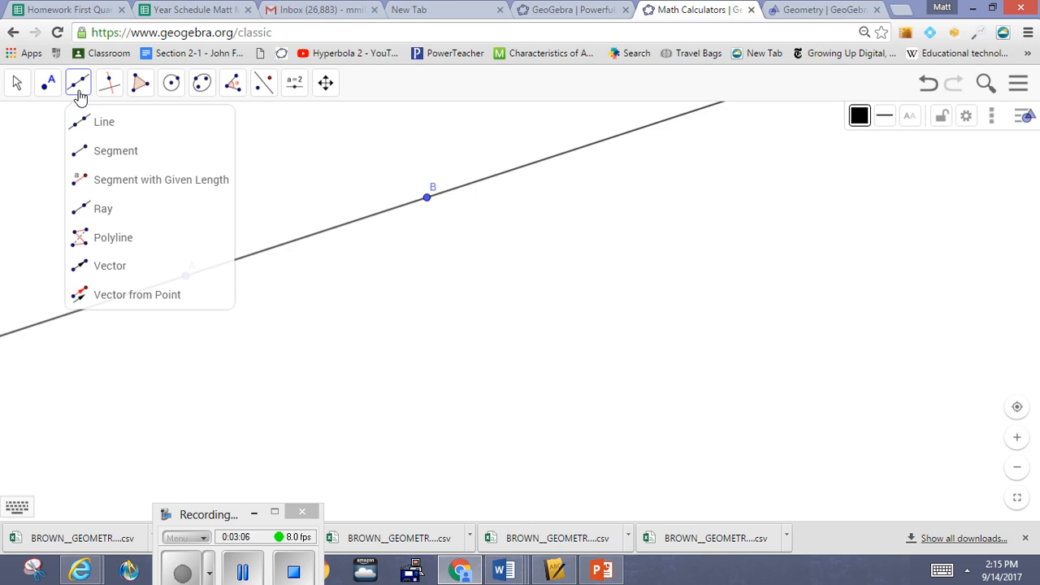
click(88, 121)
click(351, 338)
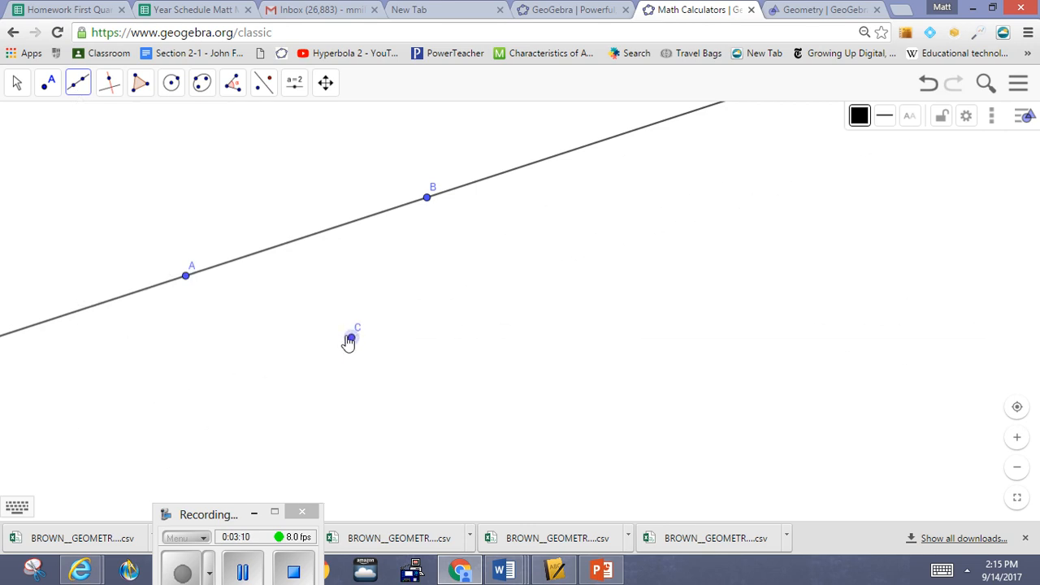
click(650, 276)
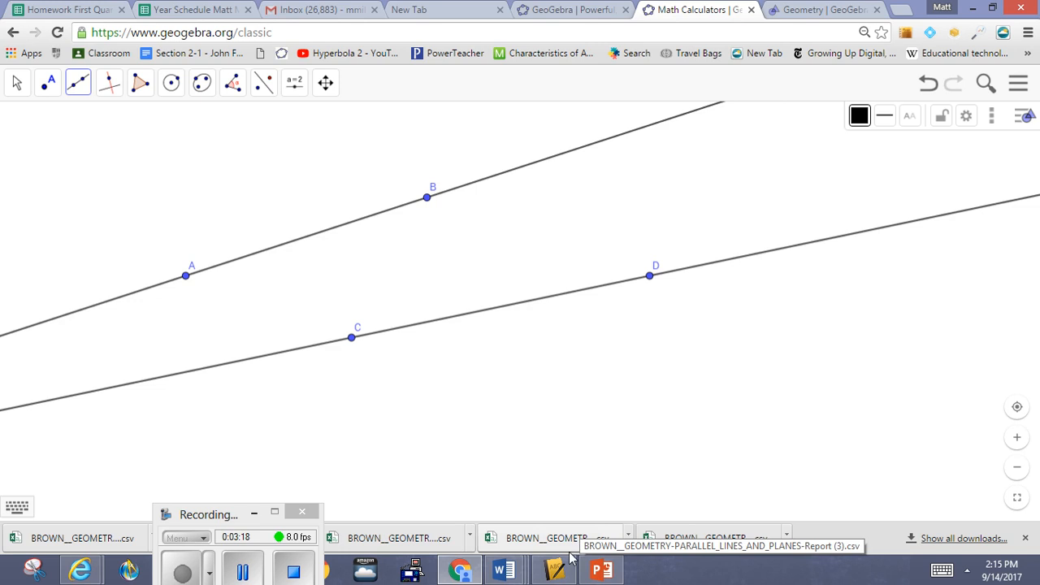
click(929, 85)
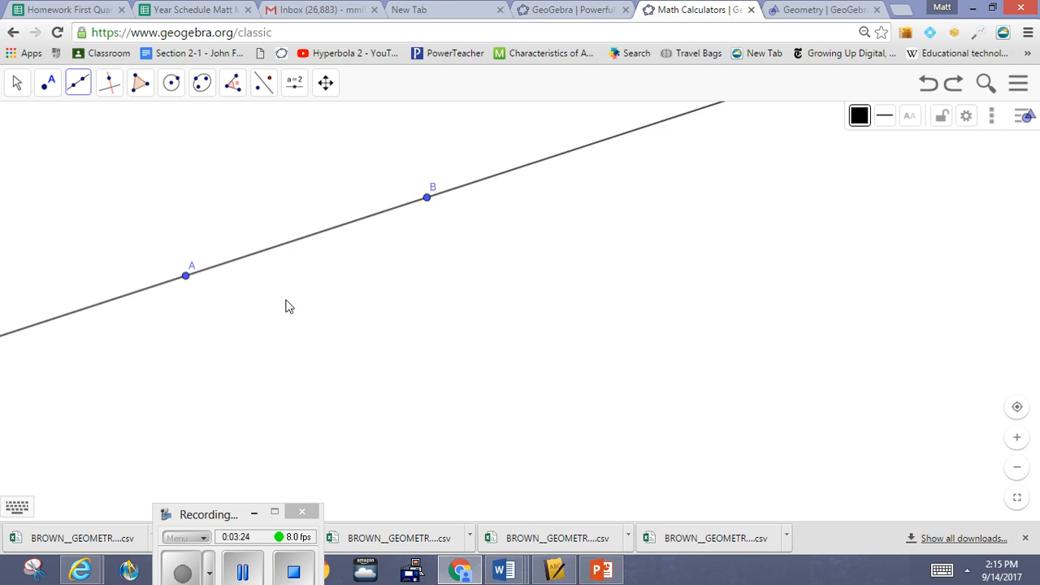
Place a single free point below line AB, between A and B horizontally.
click(115, 98)
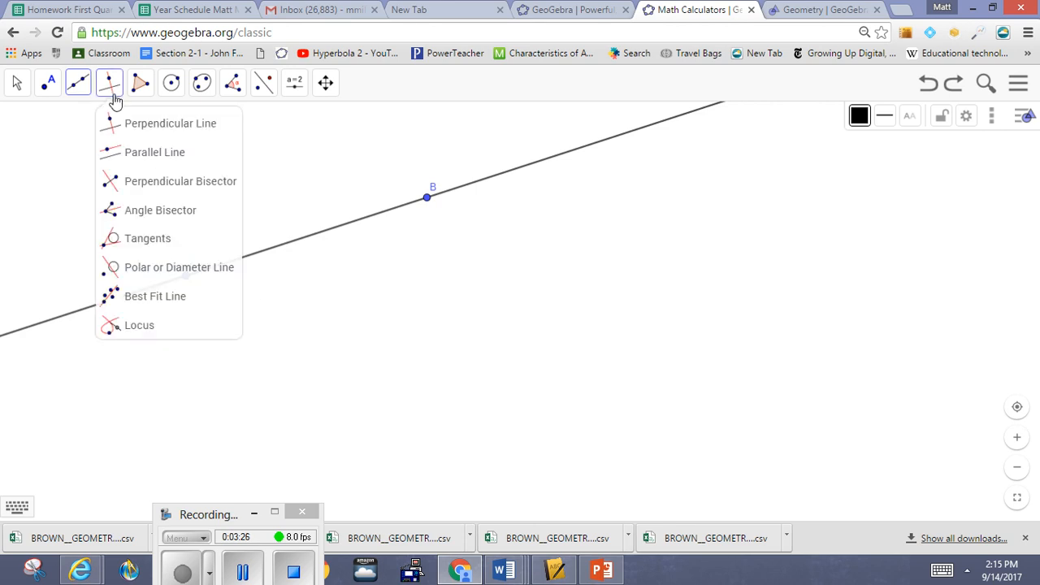
click(133, 152)
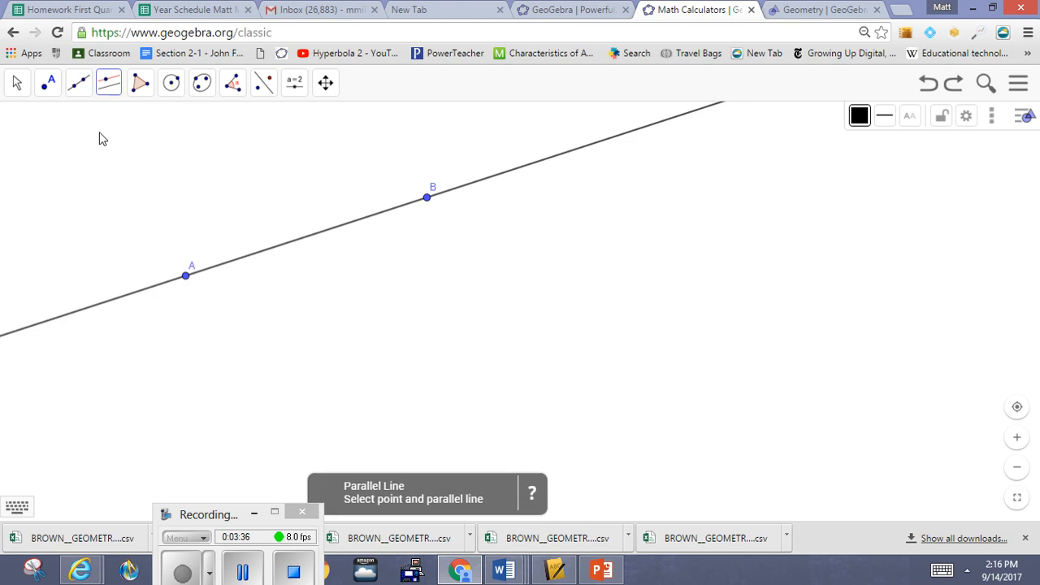
click(47, 82)
click(88, 294)
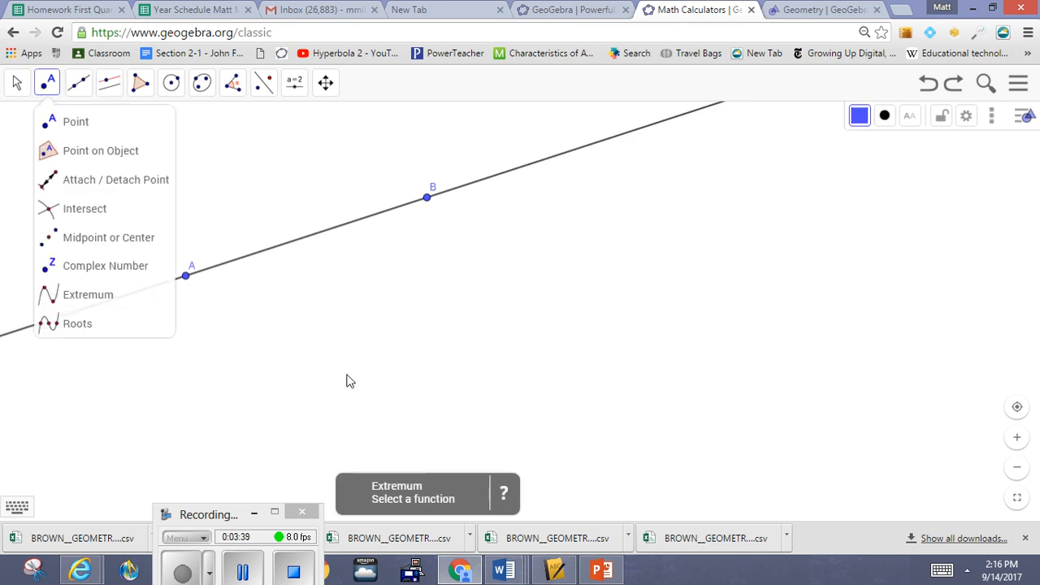
click(390, 309)
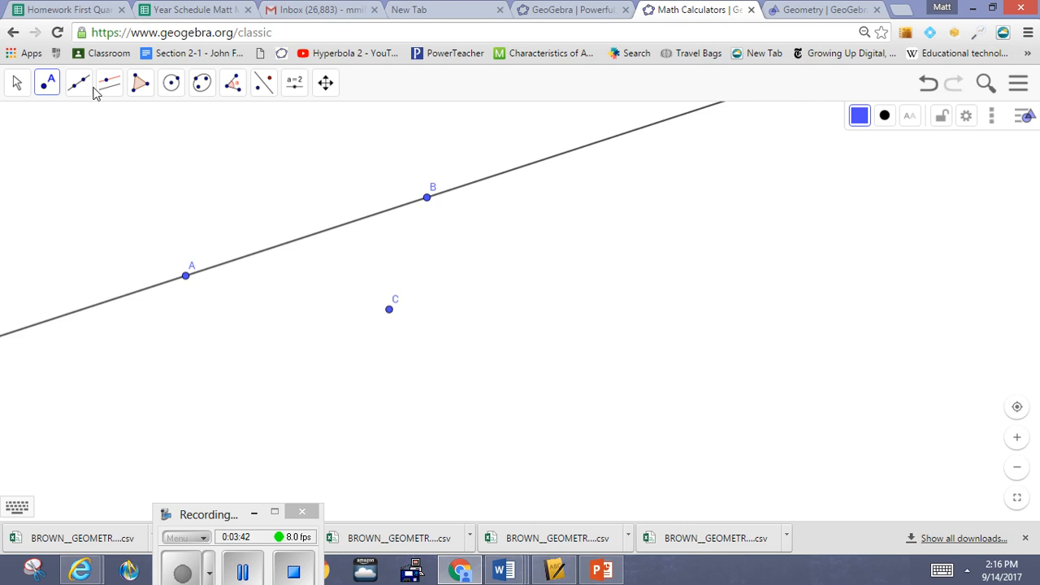
Construct a line through point C parallel to line AB with the Parallel Line tool.
click(108, 88)
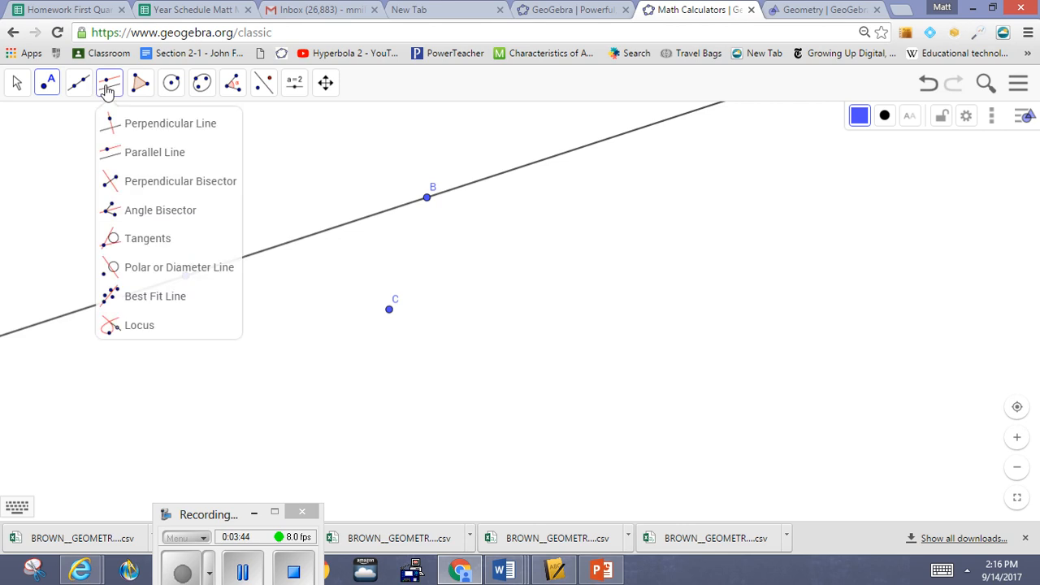
click(128, 154)
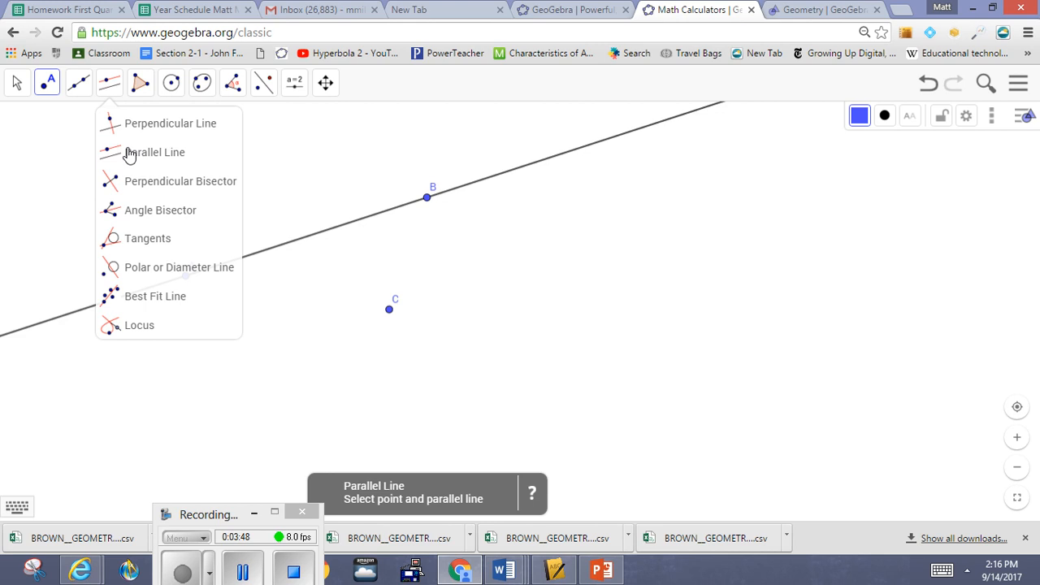
click(128, 155)
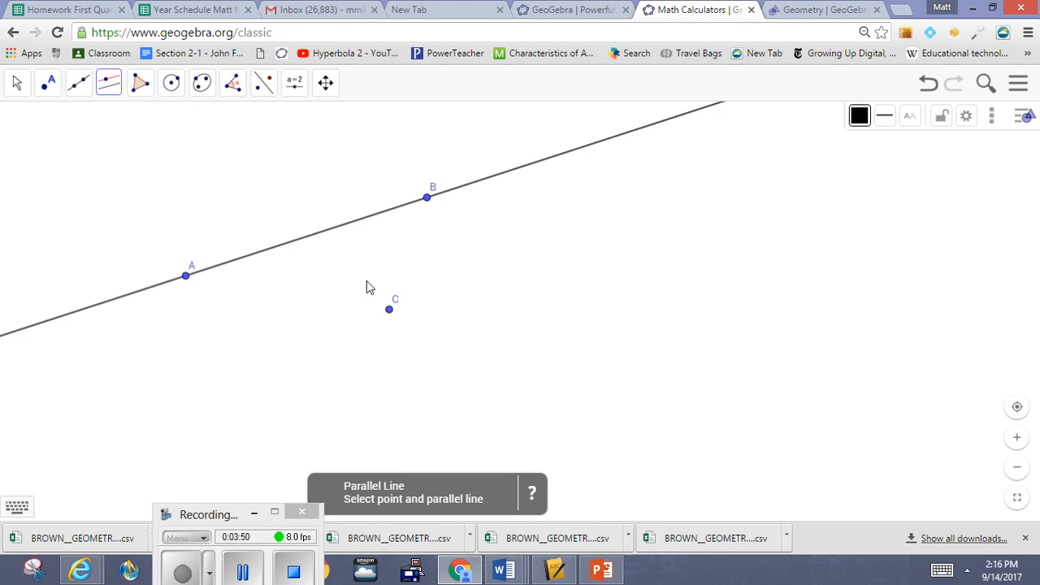
click(389, 311)
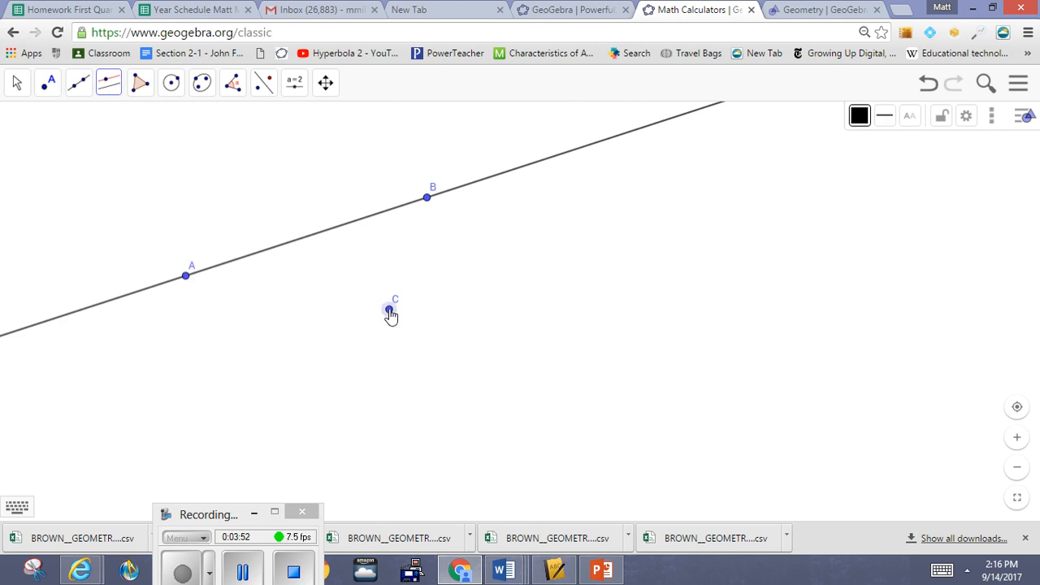
click(338, 229)
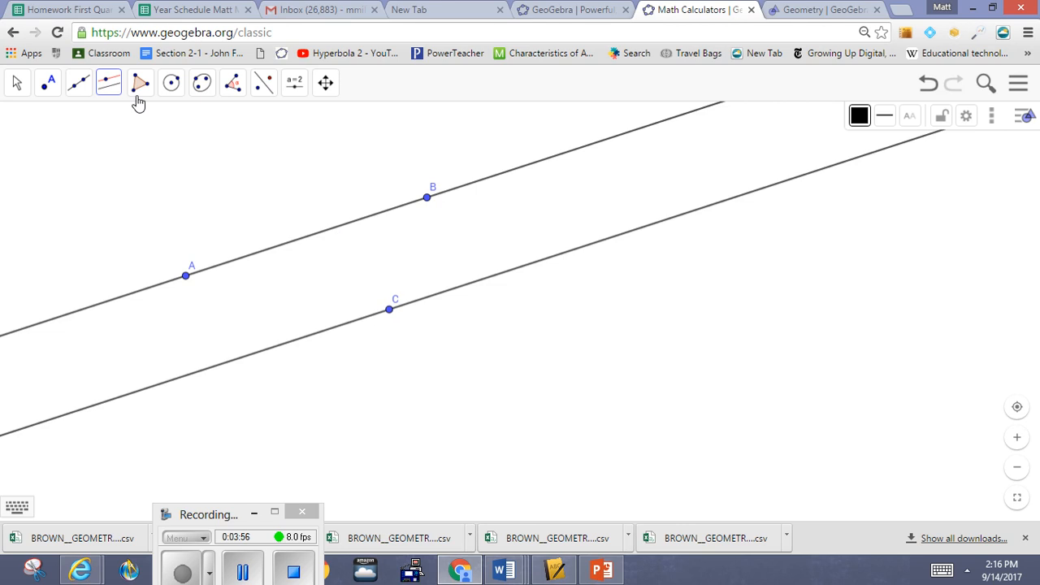
Move point A upward until it is higher than B, and shift point C slightly up and to the left.
click(15, 82)
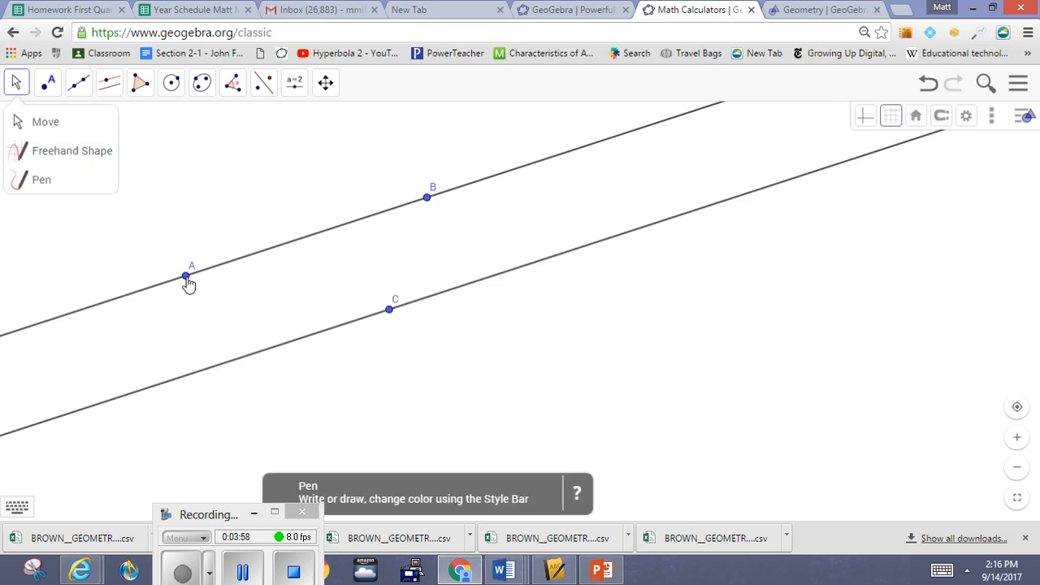
drag(187, 277, 168, 177)
drag(391, 320, 327, 302)
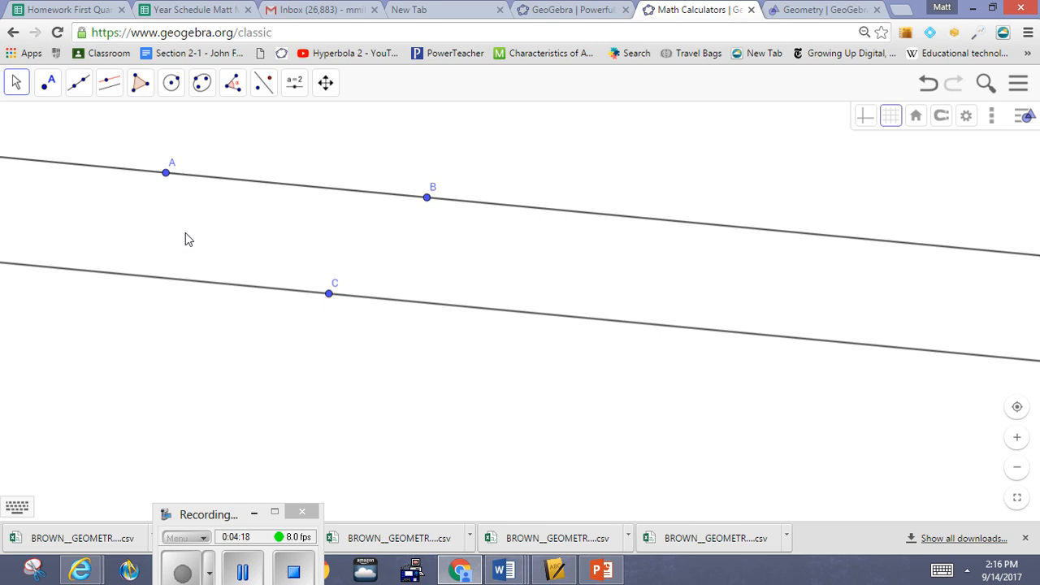
Place a point on the parallel line just right of C with the Point on Object tool.
click(47, 85)
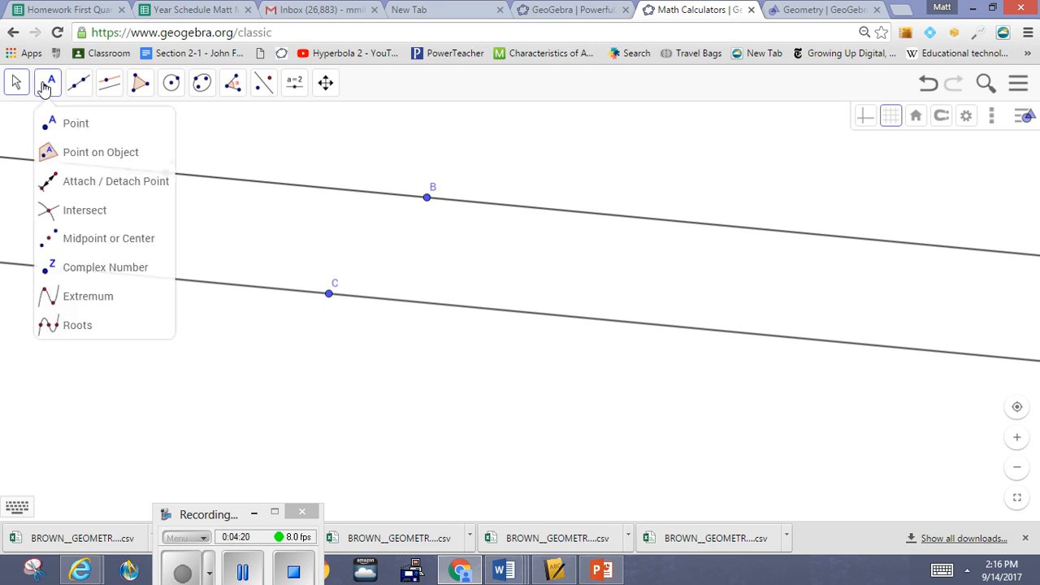
click(75, 153)
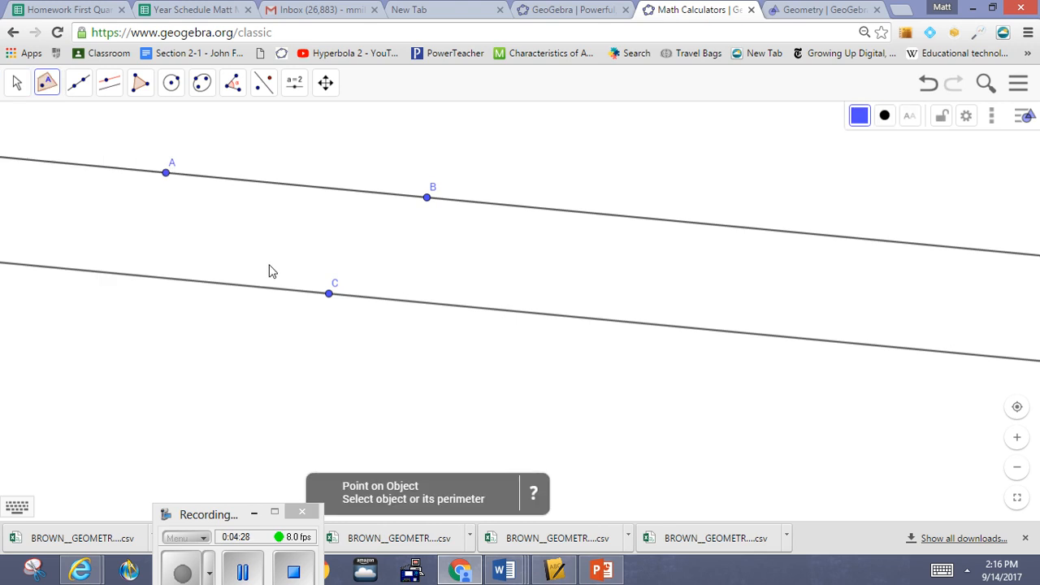
click(387, 299)
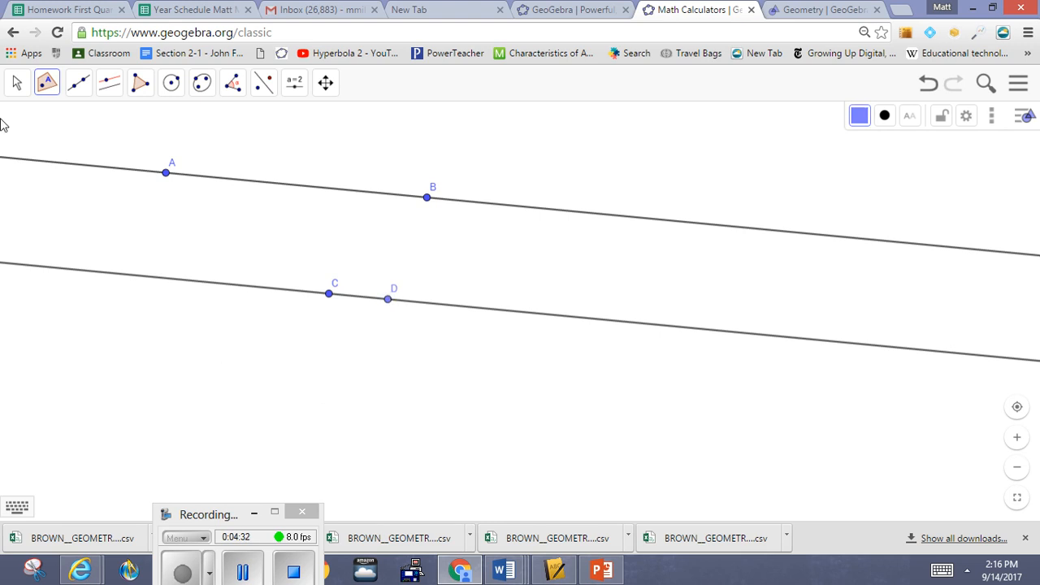
Slide point D far to the right along its line, and move point A down until it is slightly lower than B.
click(17, 93)
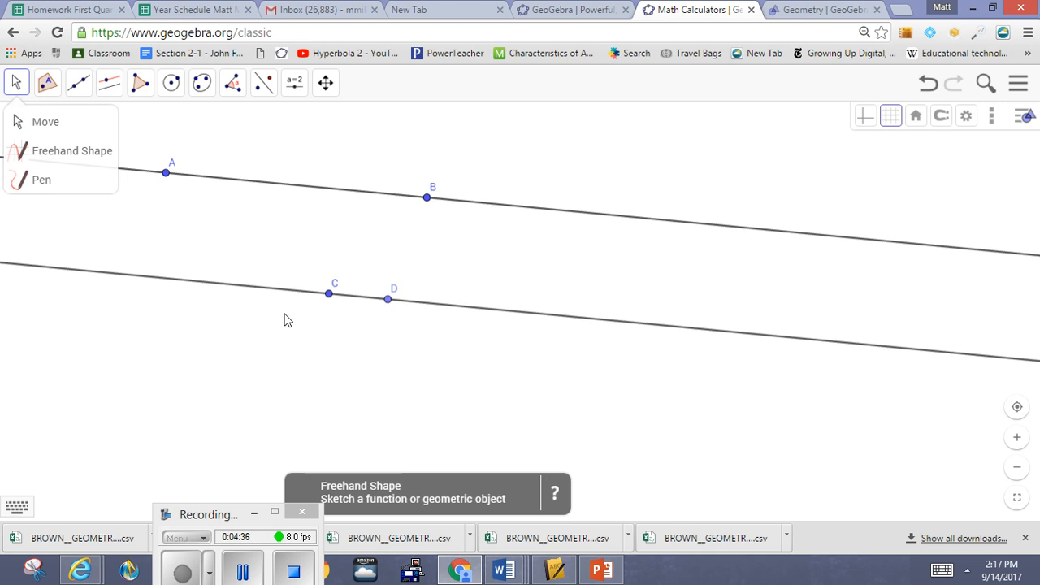
drag(387, 302, 656, 314)
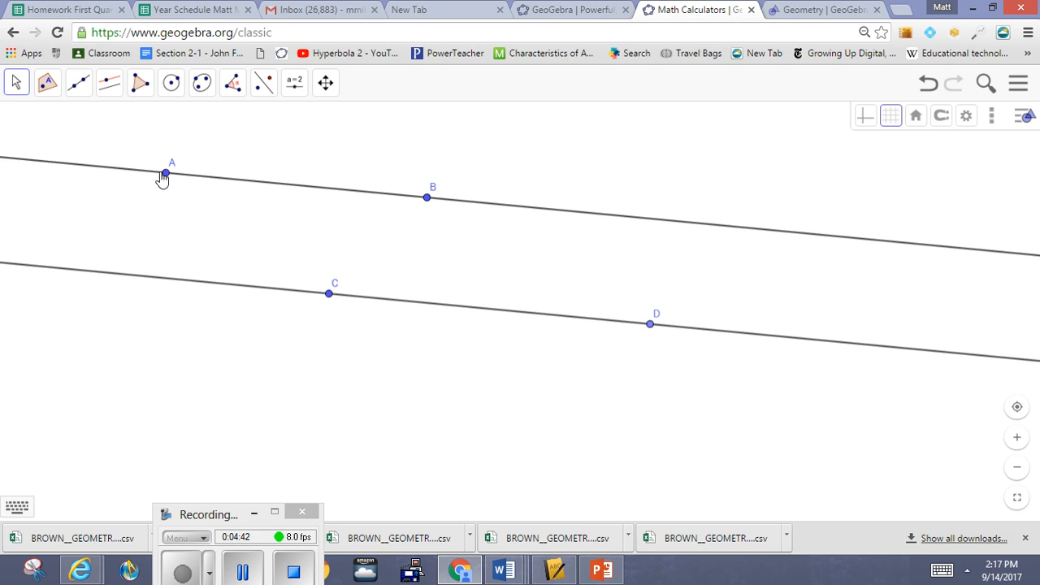
click(17, 82)
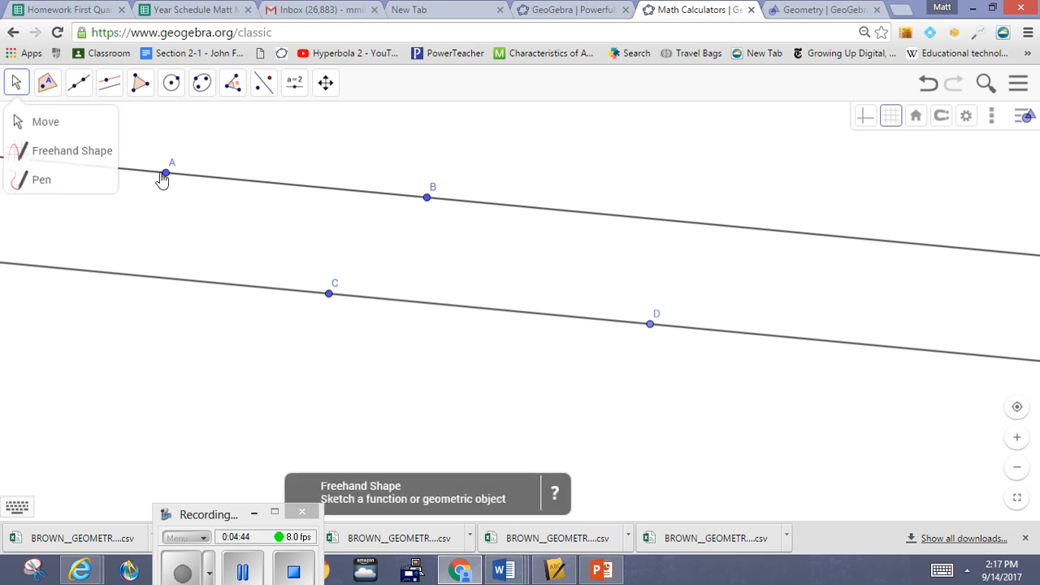
drag(163, 175, 204, 227)
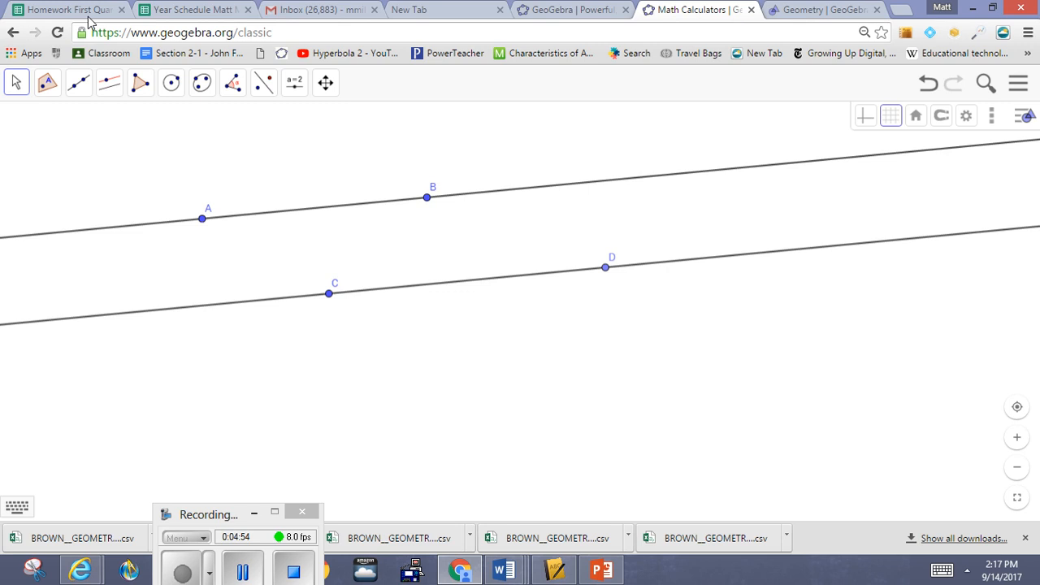
Place a new free point below line CD and construct a line through it parallel to line CD.
click(47, 87)
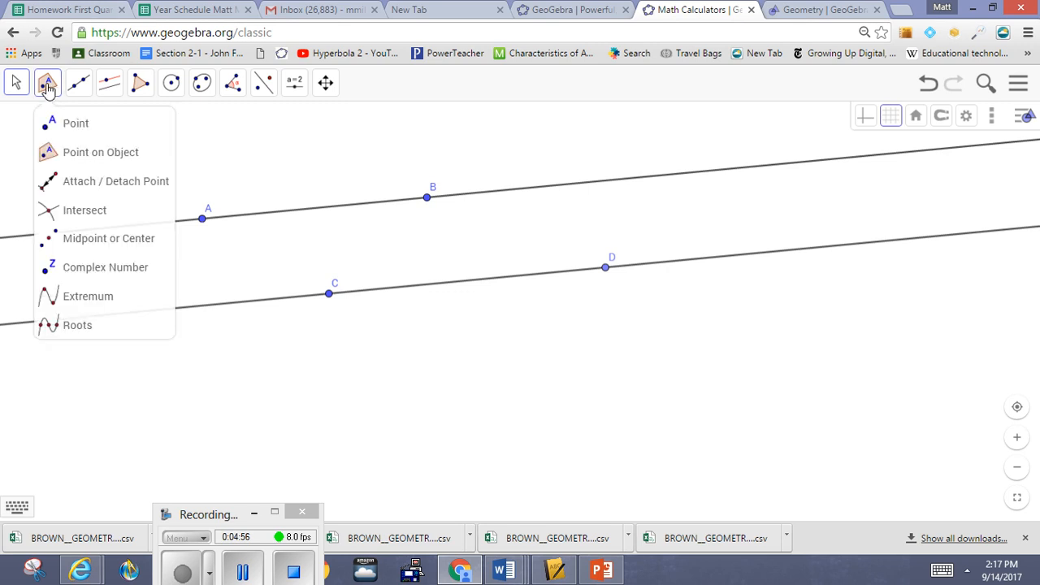
click(61, 124)
click(436, 398)
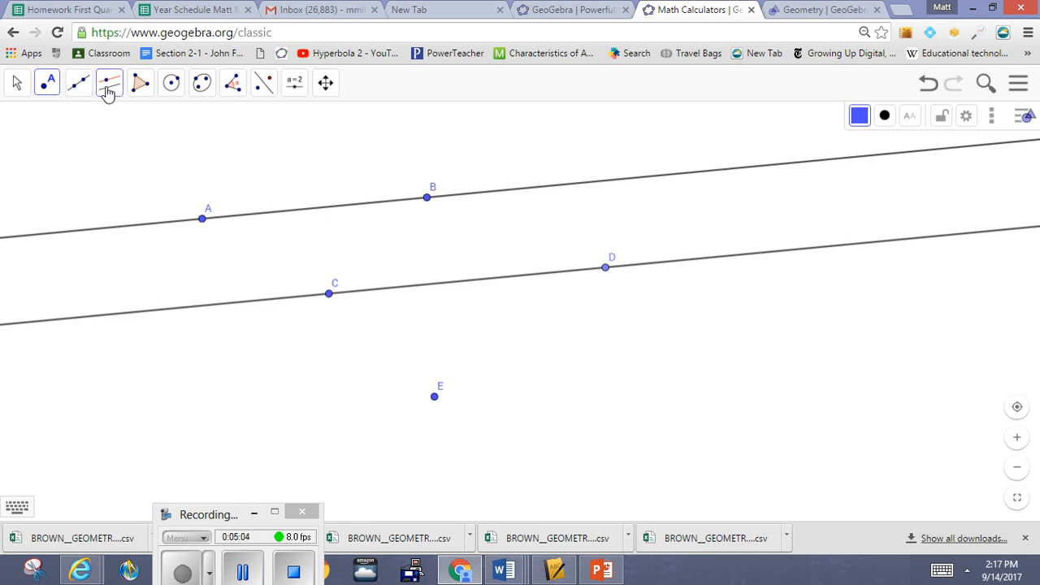
click(108, 87)
click(133, 152)
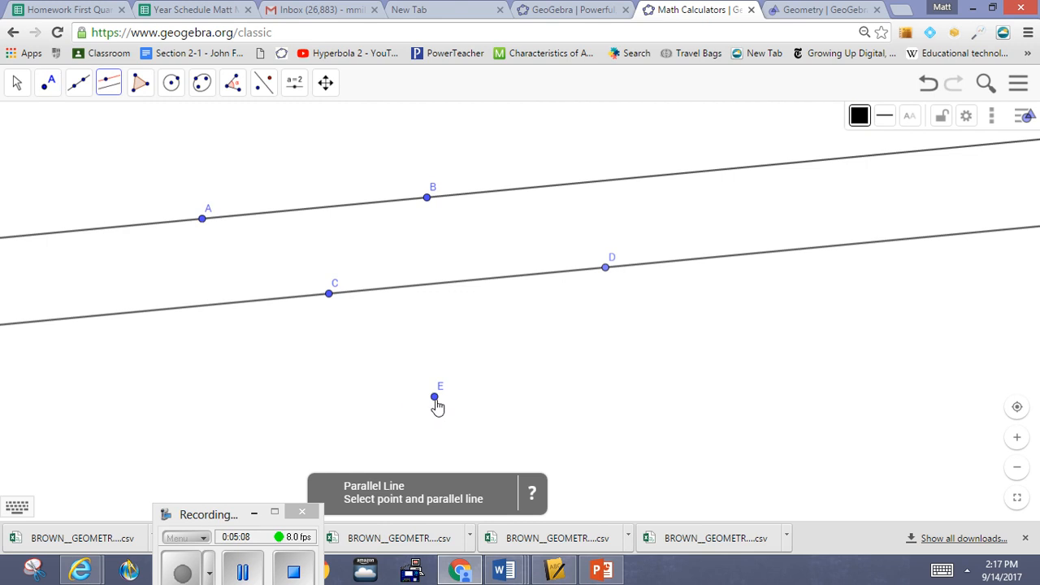
click(435, 398)
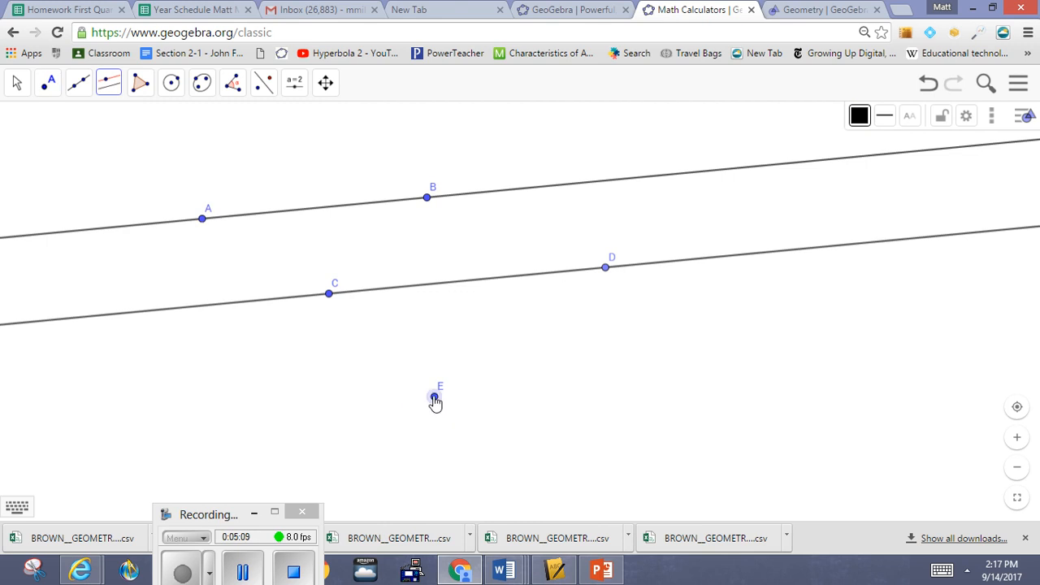
click(423, 293)
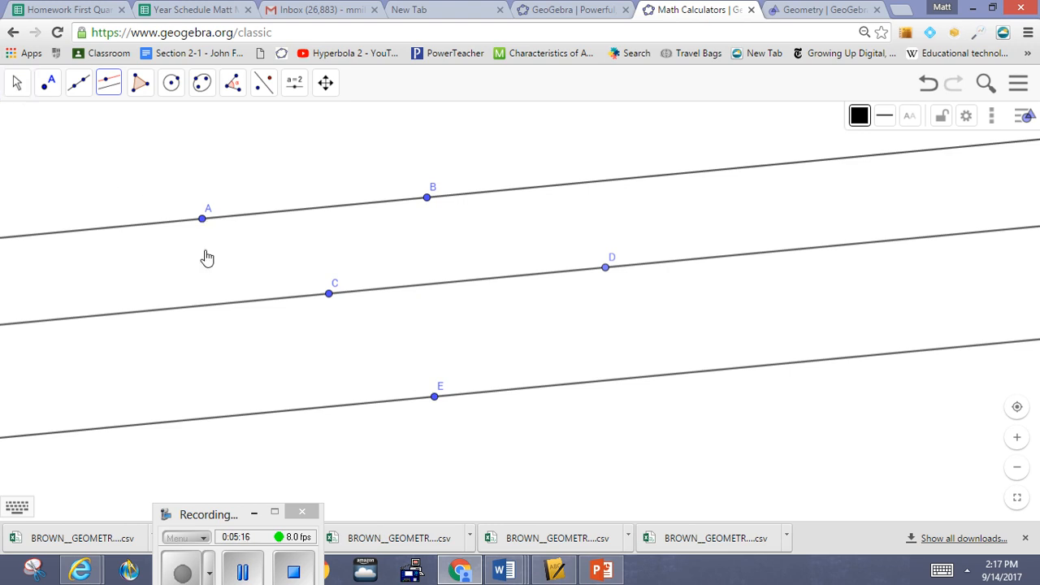
Move point A straight down to steepen the parallel lines, and move point E up and left, closer to line CD.
click(14, 90)
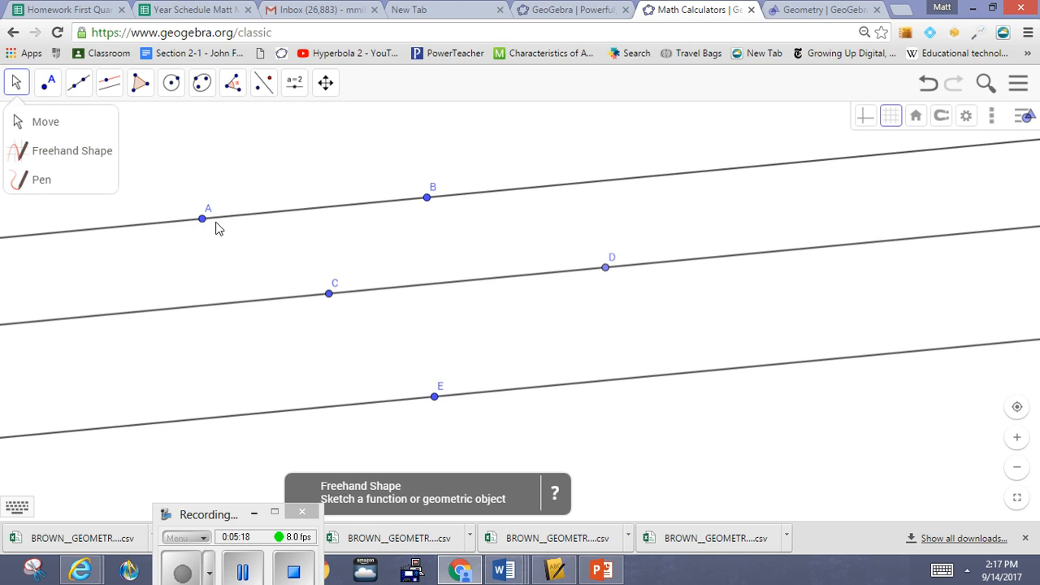
drag(203, 219, 203, 288)
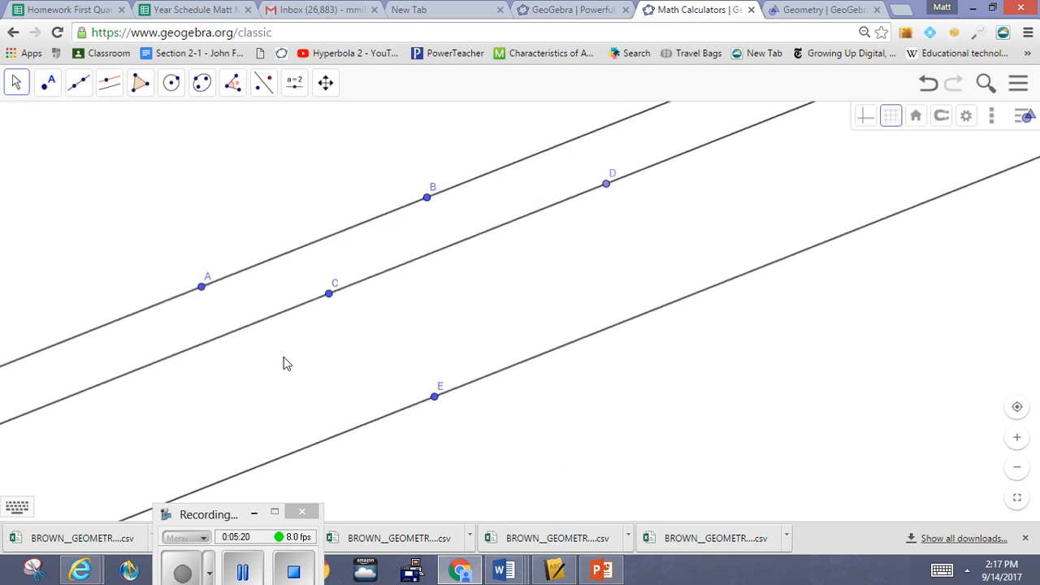
drag(435, 400, 356, 350)
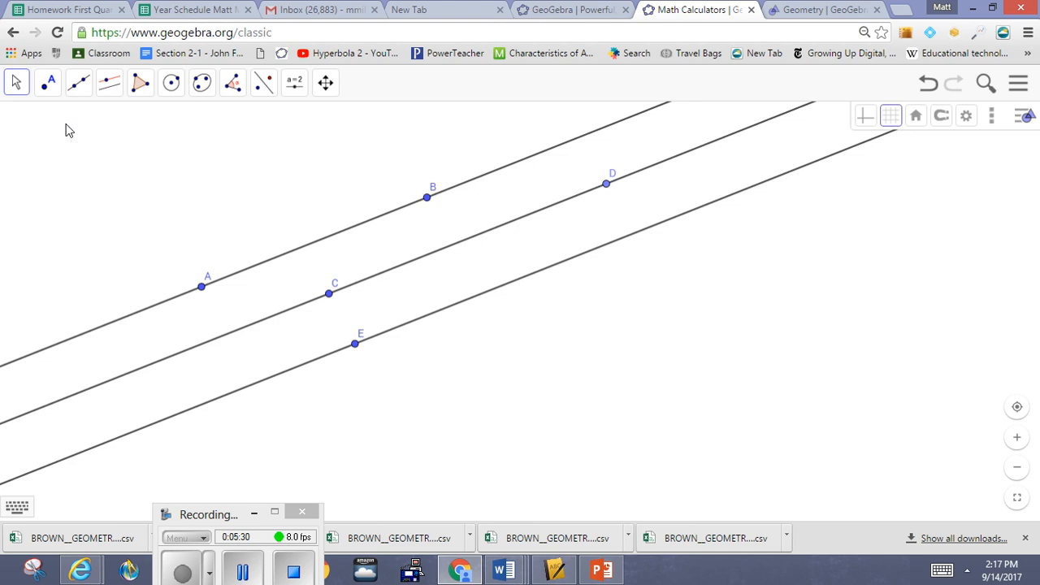
Test a plain point placed beside the line through E by moving E down and left, and undo both changes.
click(46, 89)
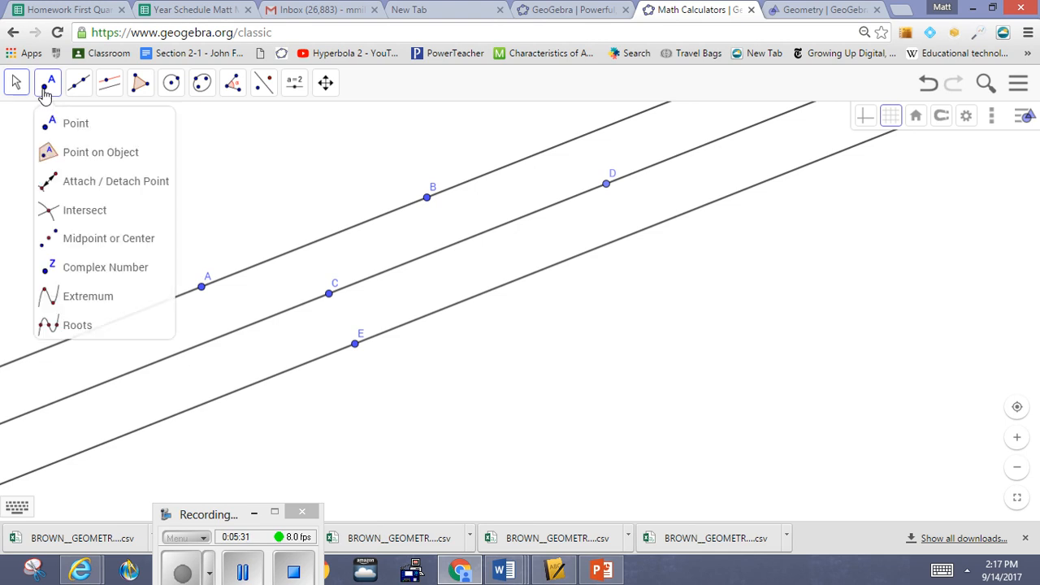
click(559, 261)
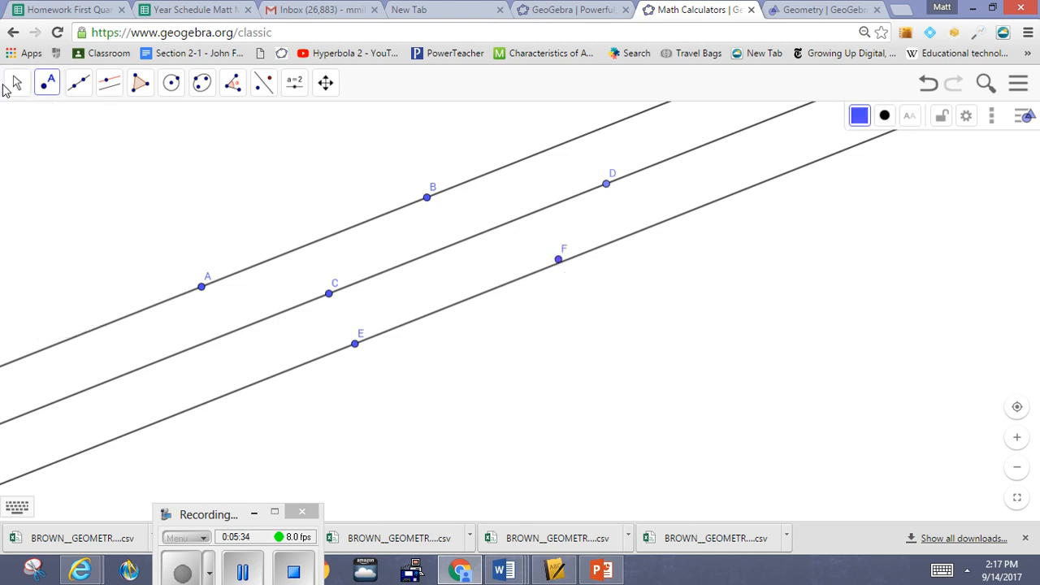
click(14, 87)
click(355, 344)
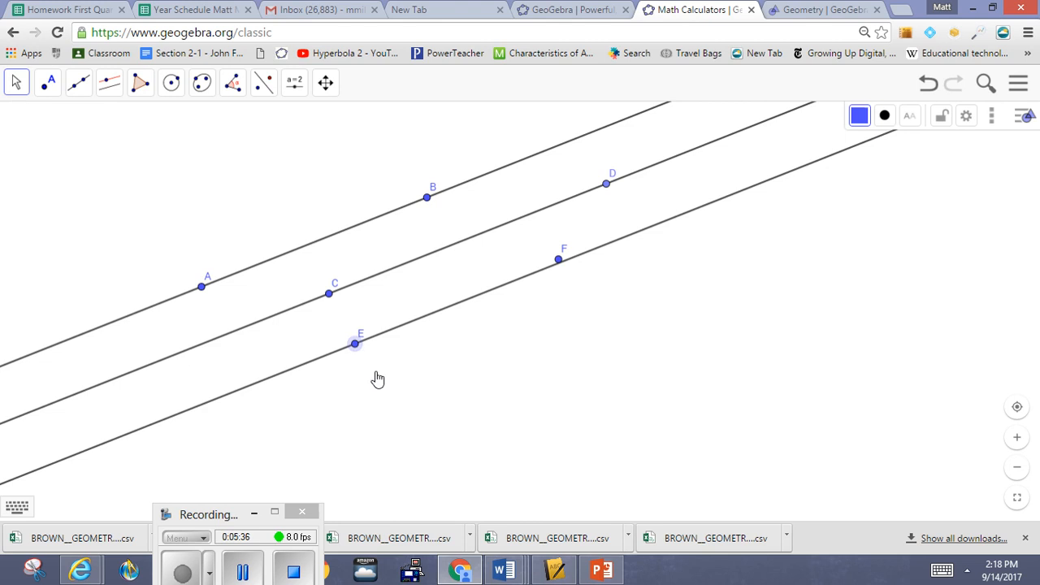
drag(355, 344, 333, 372)
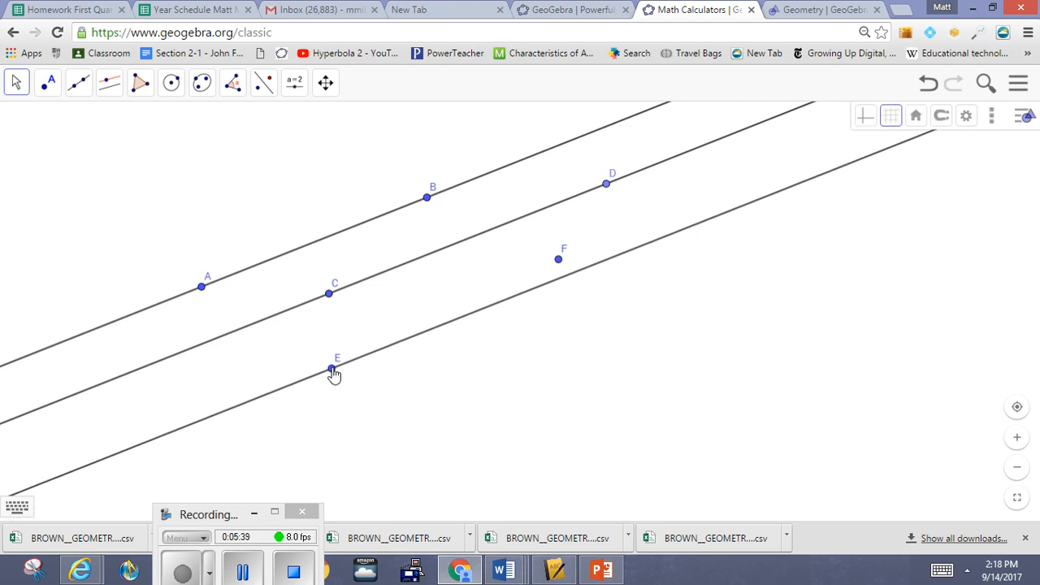
click(930, 85)
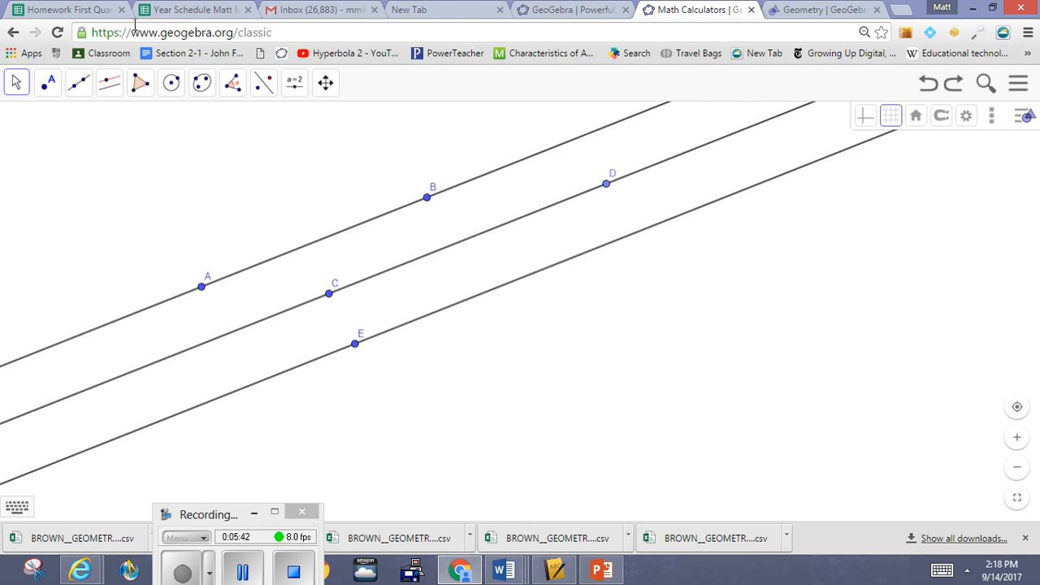
Place a point on the lowest line, up and to the right of E, using Point on Object.
click(51, 86)
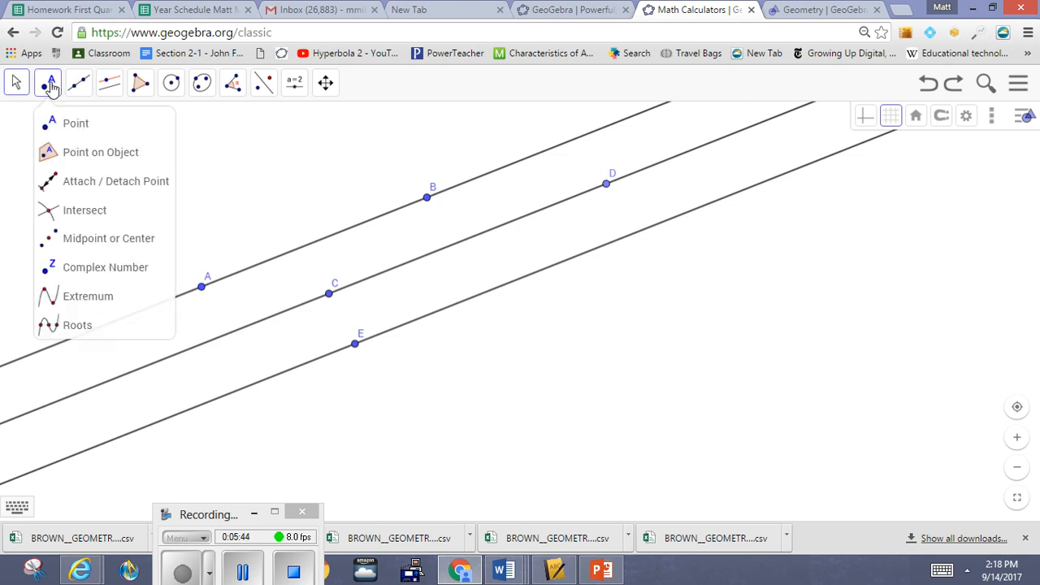
click(73, 155)
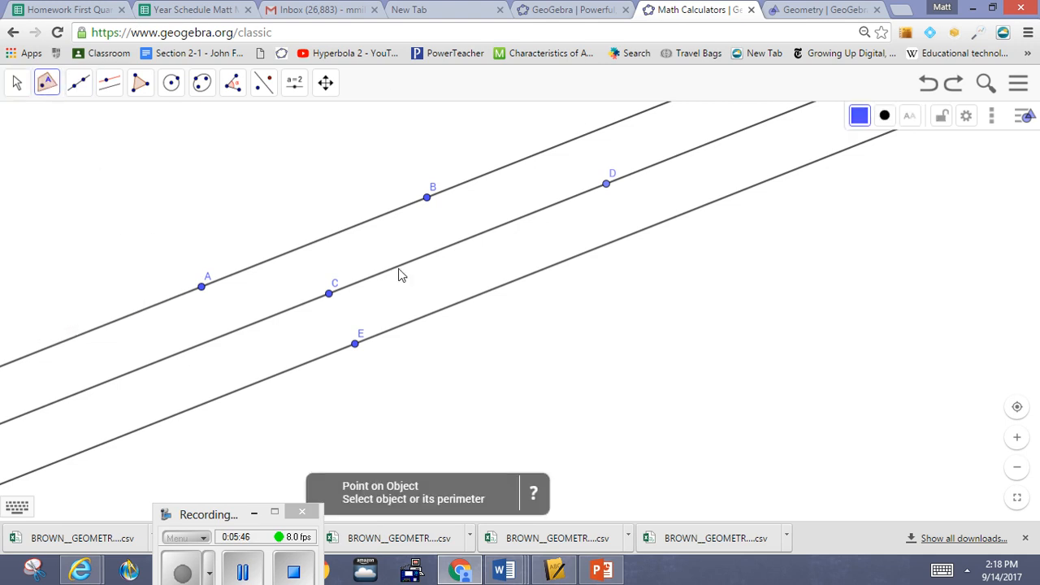
click(485, 295)
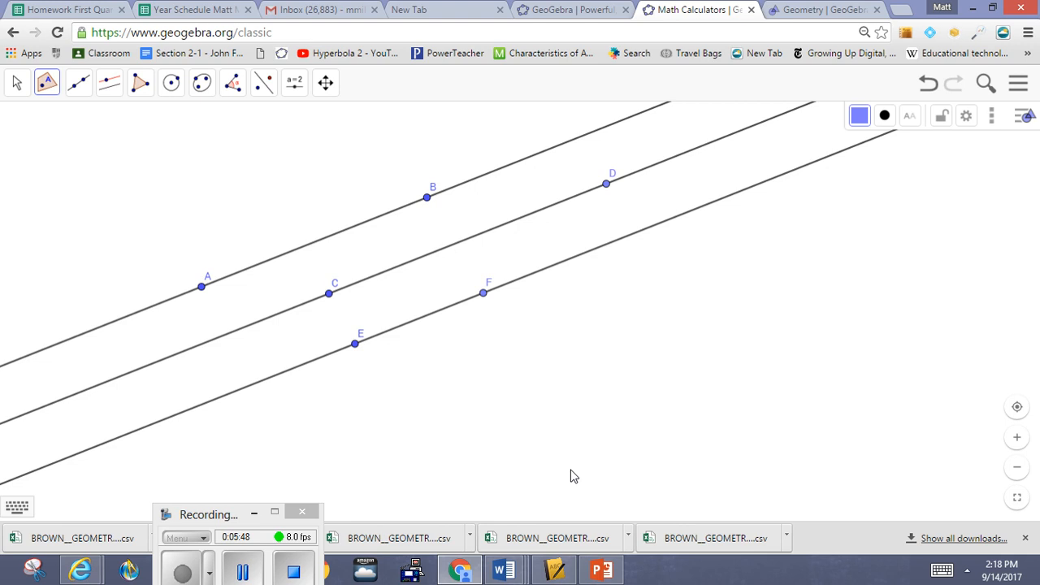
Undo the attached point and all earlier parallel-line constructions until the canvas is empty.
click(931, 85)
click(931, 86)
click(931, 86)
click(931, 86)
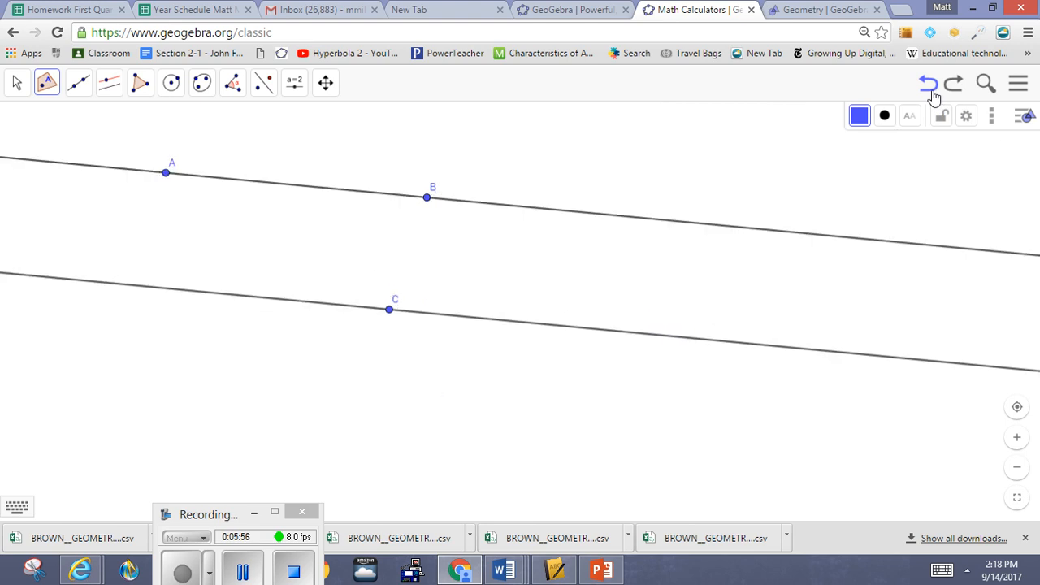
click(932, 86)
click(931, 86)
click(932, 87)
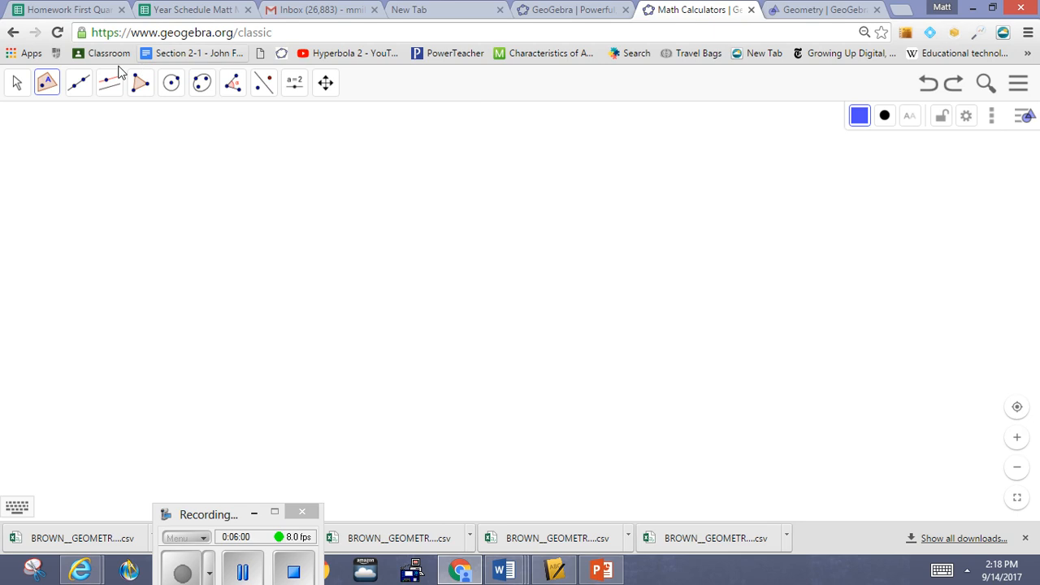
Draw a rising segment AB about 9.7 units long and a flatter segment CD about 7.1 units long below it.
click(76, 96)
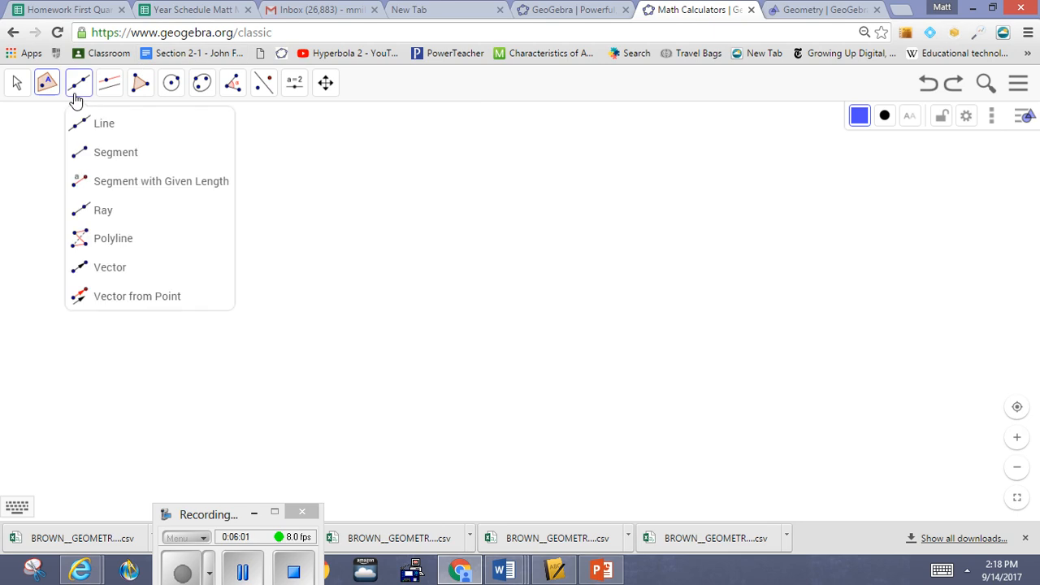
click(96, 152)
click(179, 282)
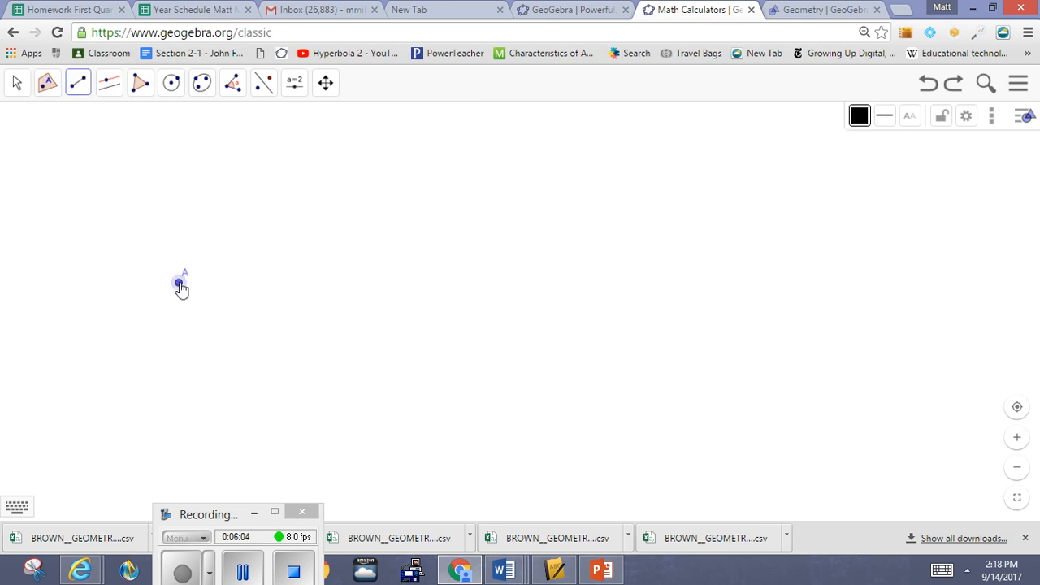
click(491, 167)
click(385, 375)
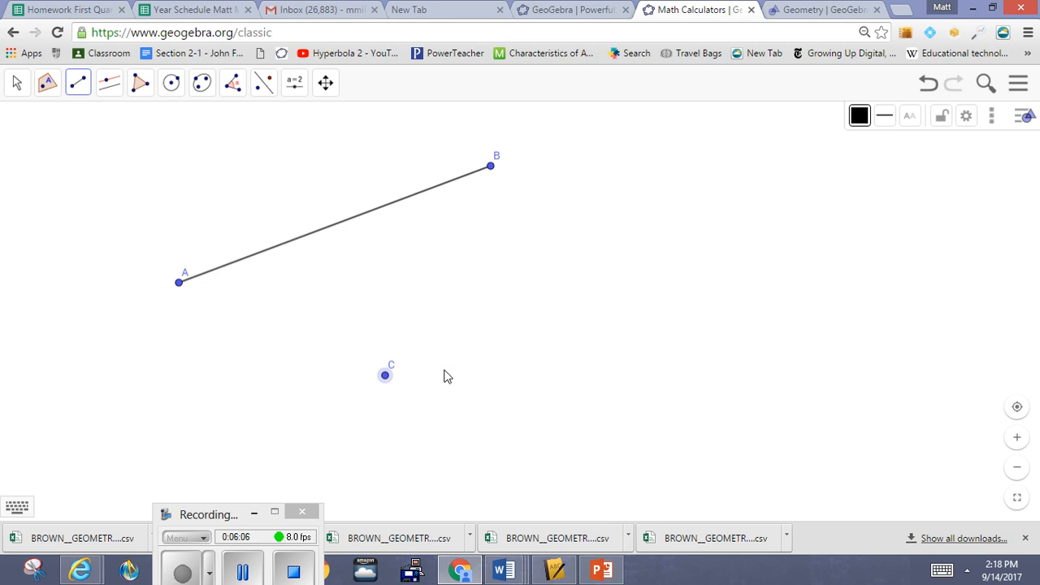
click(625, 350)
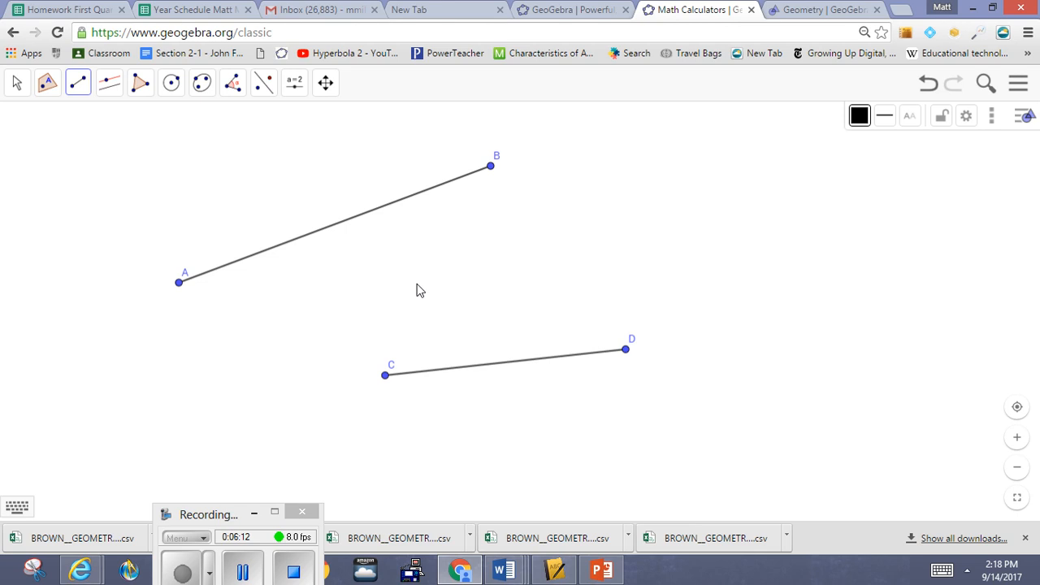
Add length labels to segments AB and CD with Distance or Length.
click(233, 83)
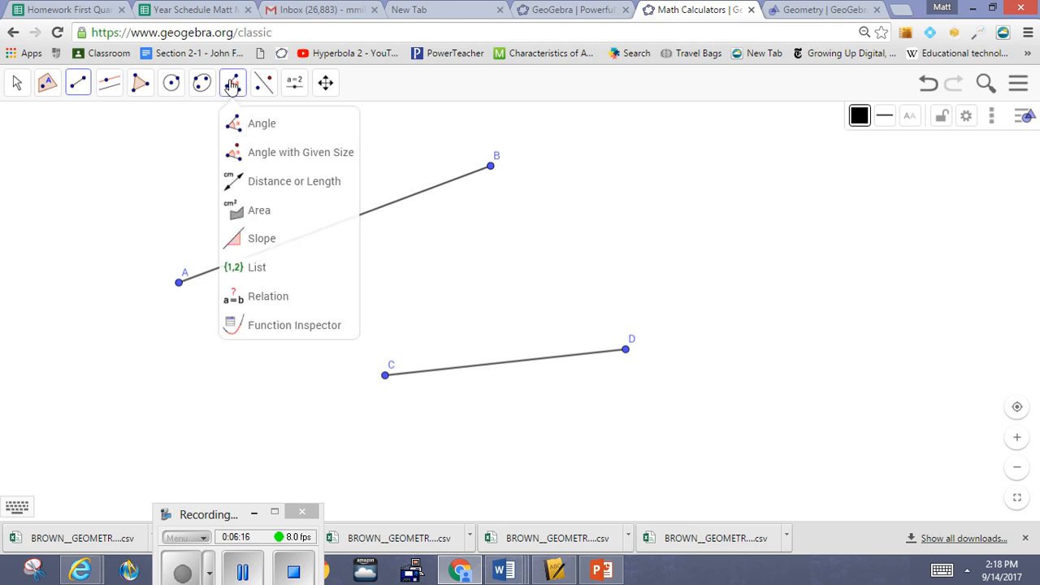
click(284, 192)
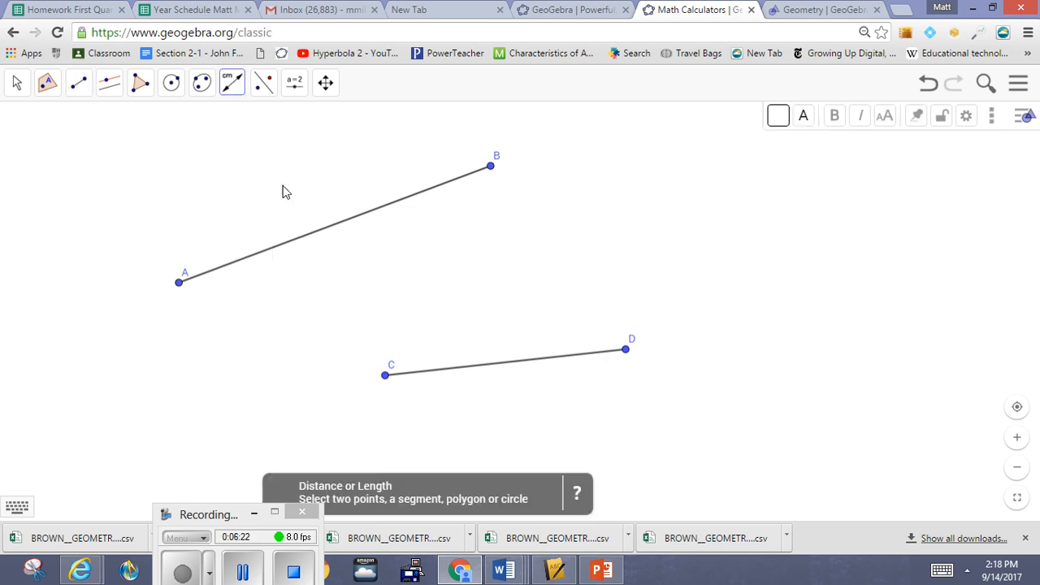
click(336, 234)
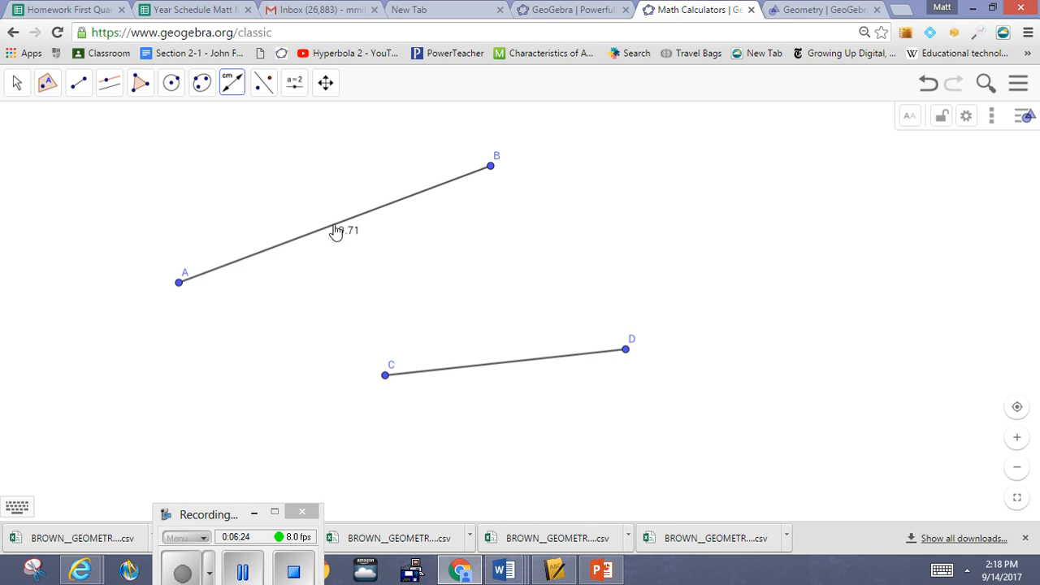
click(507, 369)
click(440, 194)
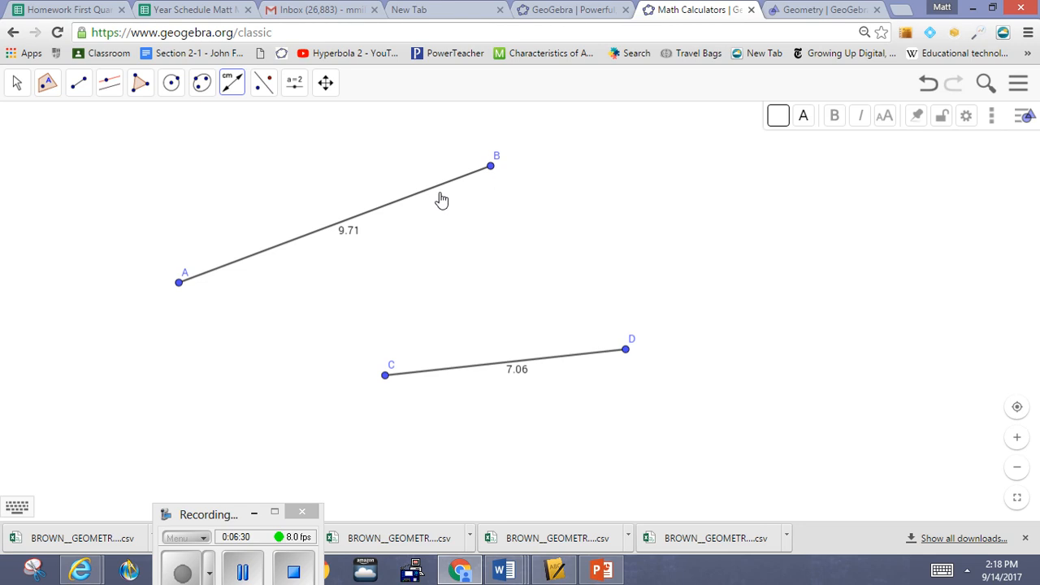
Move A right and slightly down to make AB about 8 units long, and C down and left to make CD about 8.4.
click(29, 90)
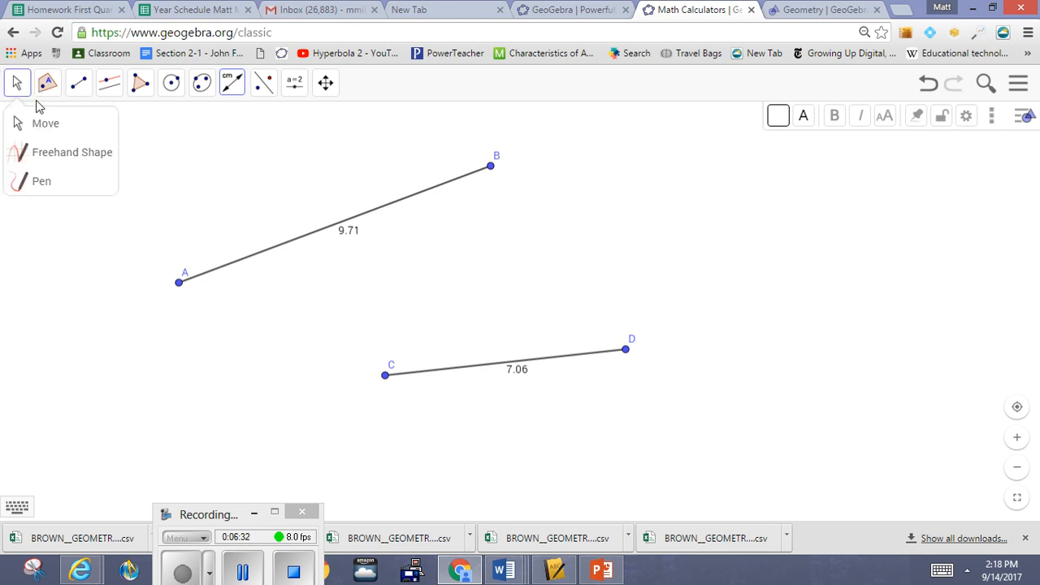
mouse_move(179, 282)
mouse_down()
mouse_move(263, 268)
mouse_move(256, 312)
mouse_up()
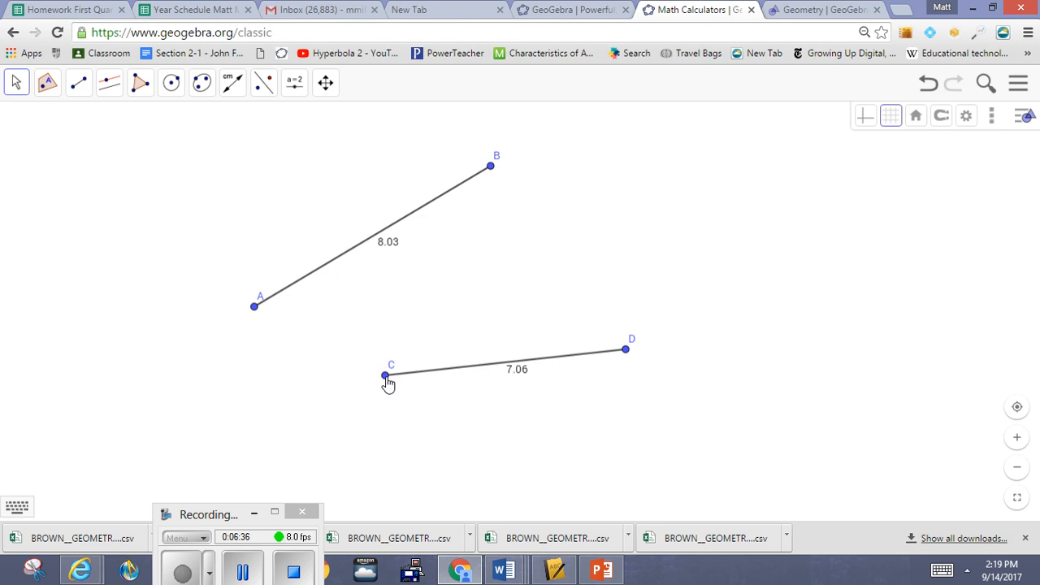
drag(384, 373, 347, 414)
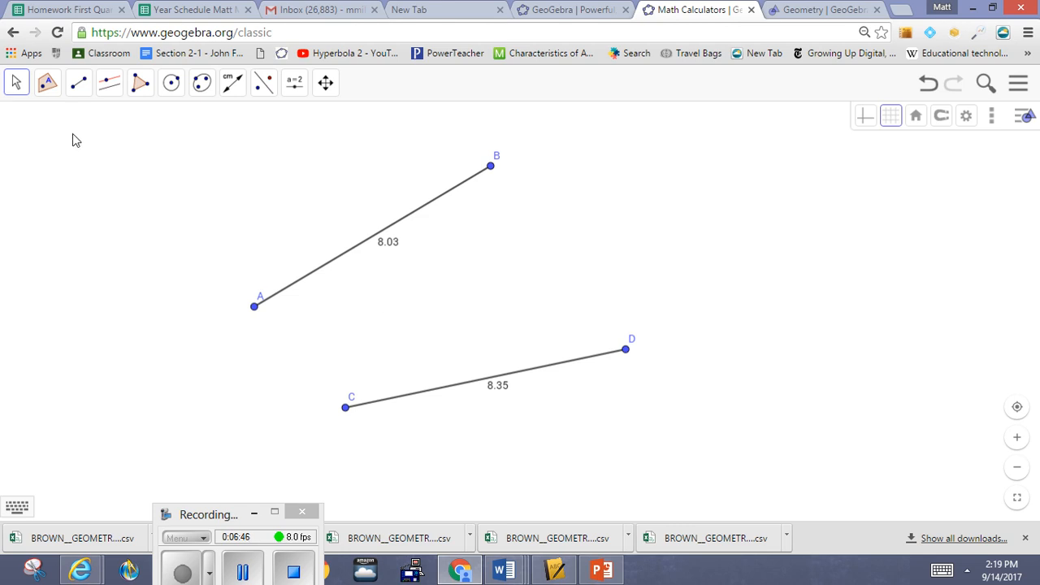
Construct the midpoints of segments AB and CD with Midpoint or Center.
click(45, 88)
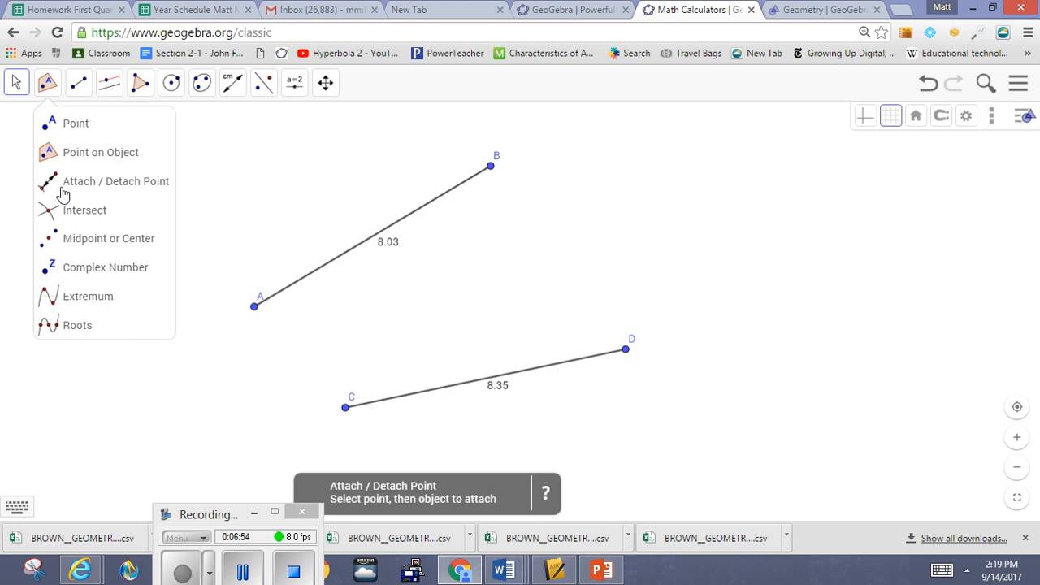
click(87, 244)
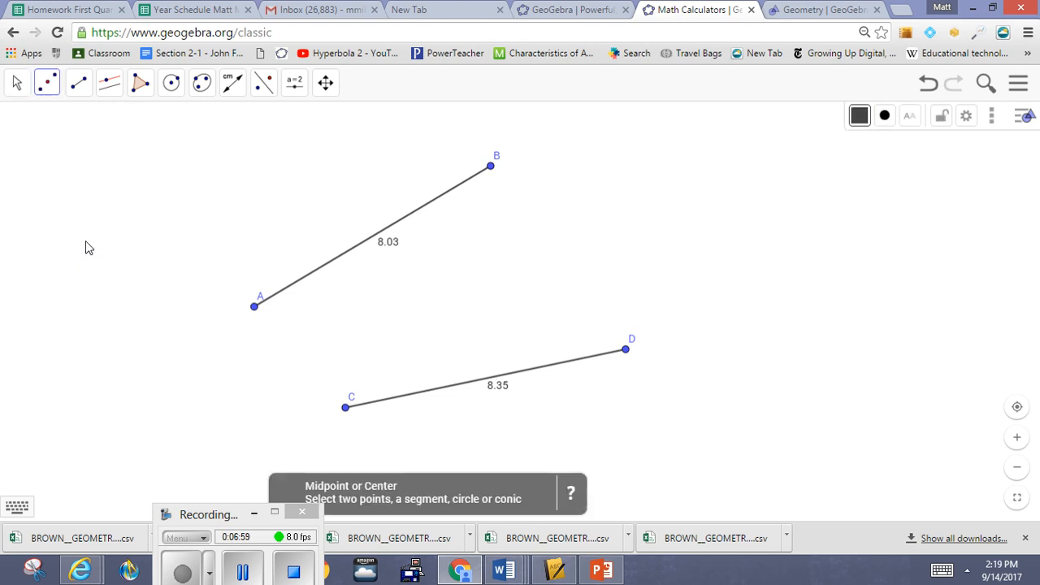
click(315, 270)
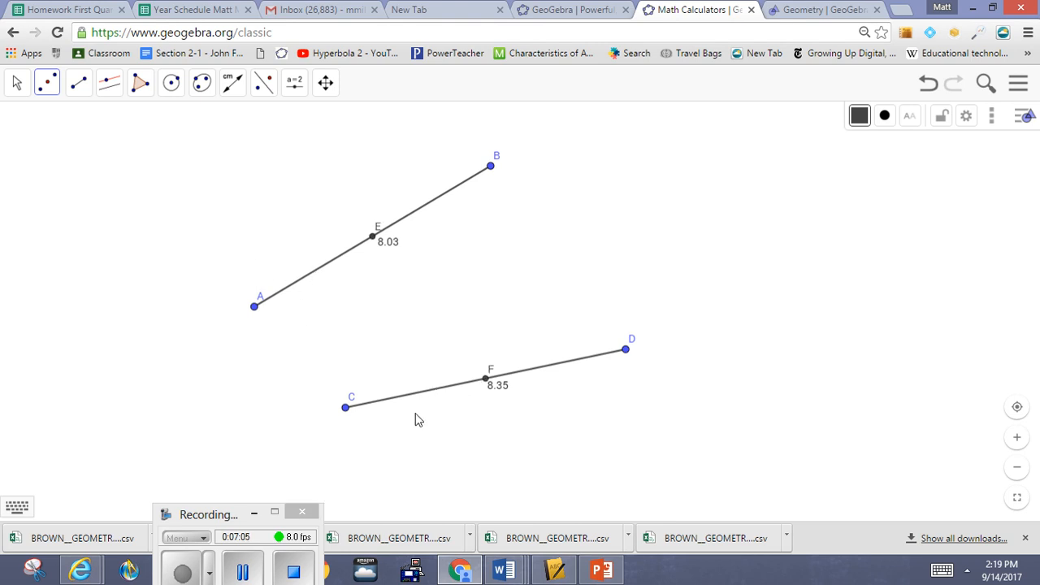
Test the midpoints by moving A left until AB is about 10 units long and C left until CD is about 11.9.
click(13, 84)
drag(260, 309, 186, 323)
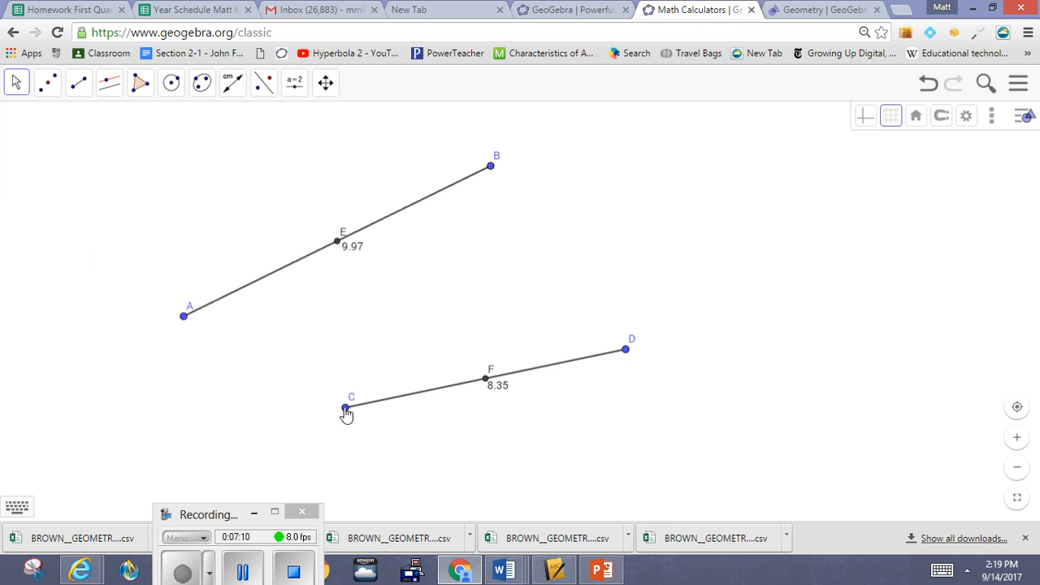
drag(345, 407, 221, 399)
click(538, 491)
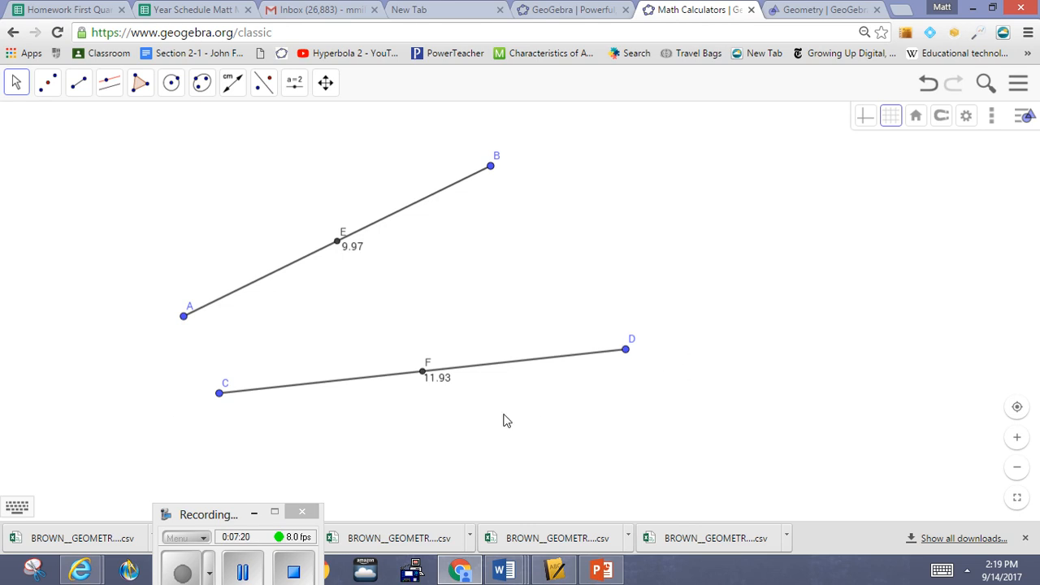
Undo the point moves, midpoints, length labels and both segments until the canvas is empty.
click(929, 85)
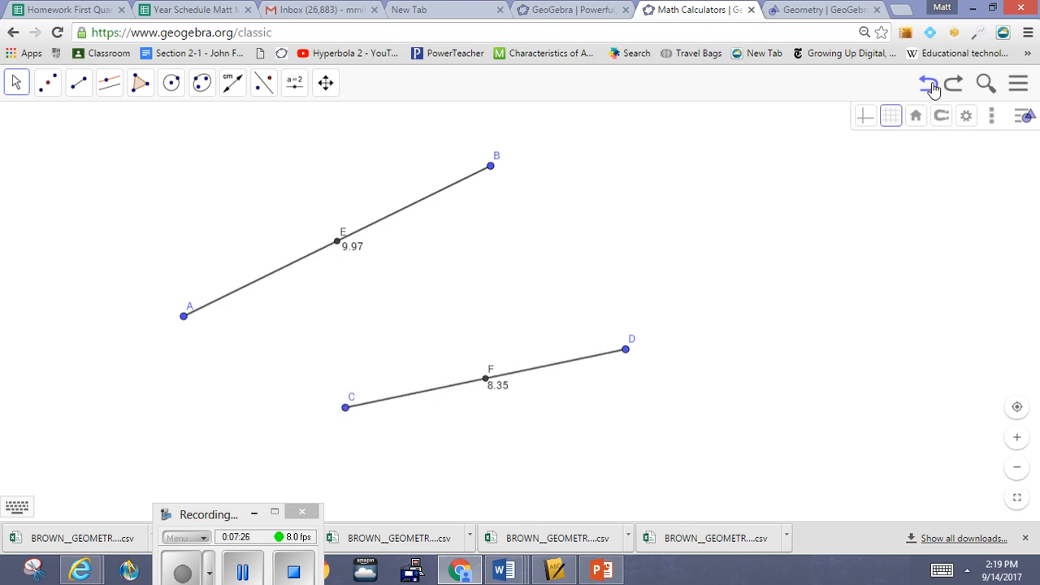
click(931, 86)
click(930, 86)
click(931, 85)
click(930, 85)
click(931, 85)
click(930, 85)
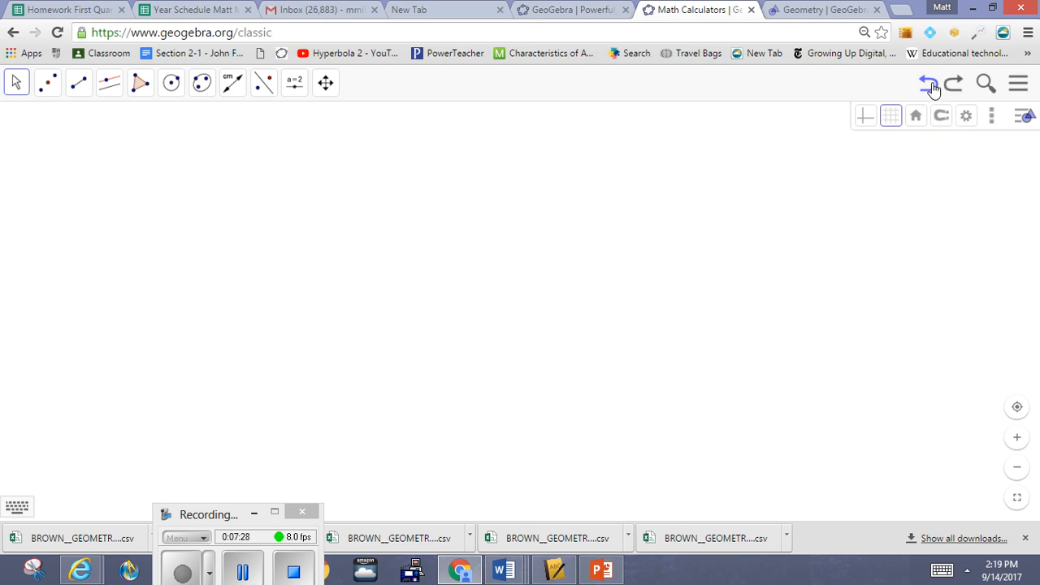
Construct two horizontal segments with given length 12, the second one below the first.
click(76, 87)
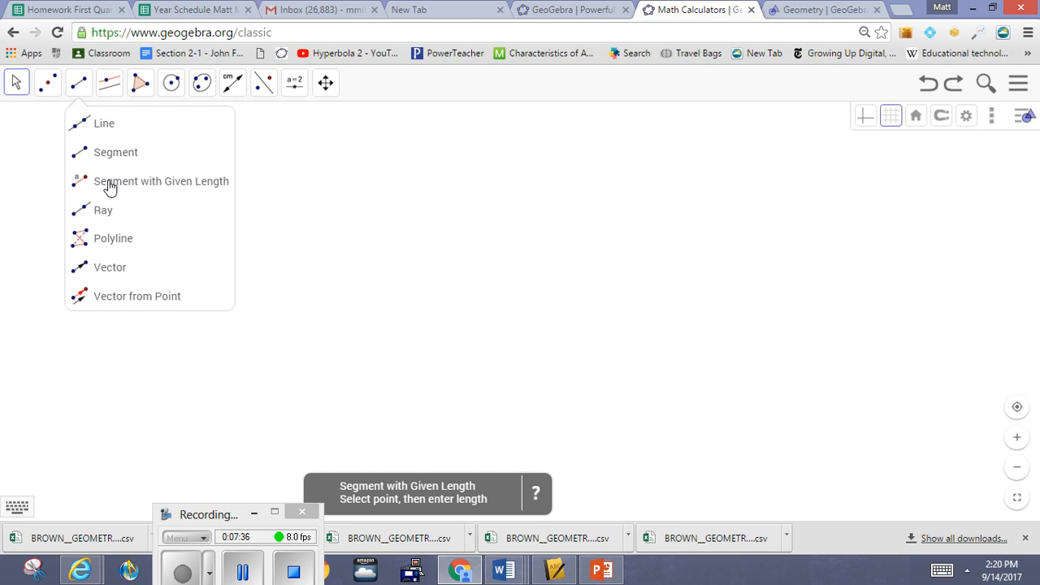
click(110, 186)
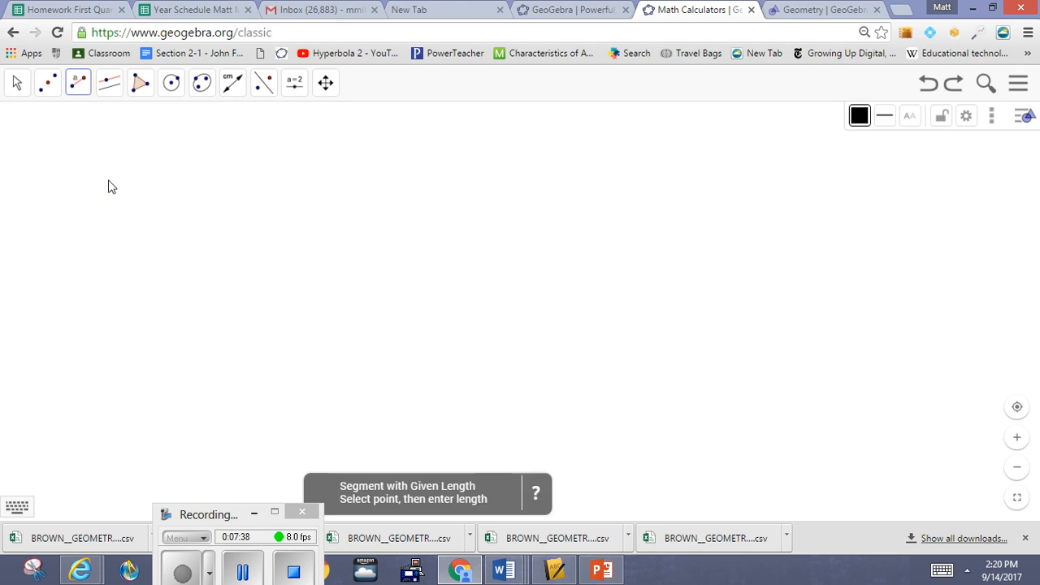
click(224, 282)
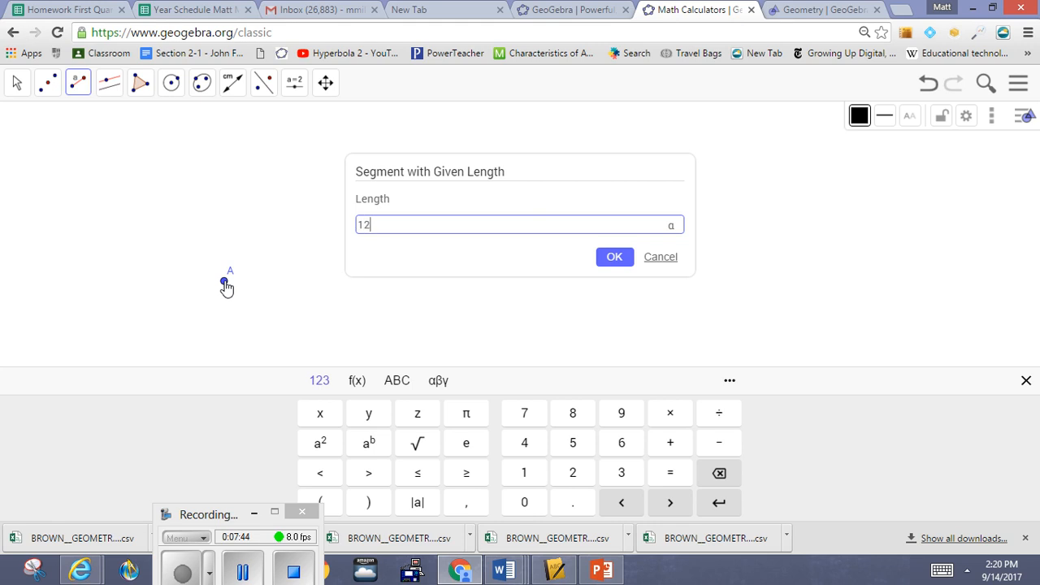
click(615, 259)
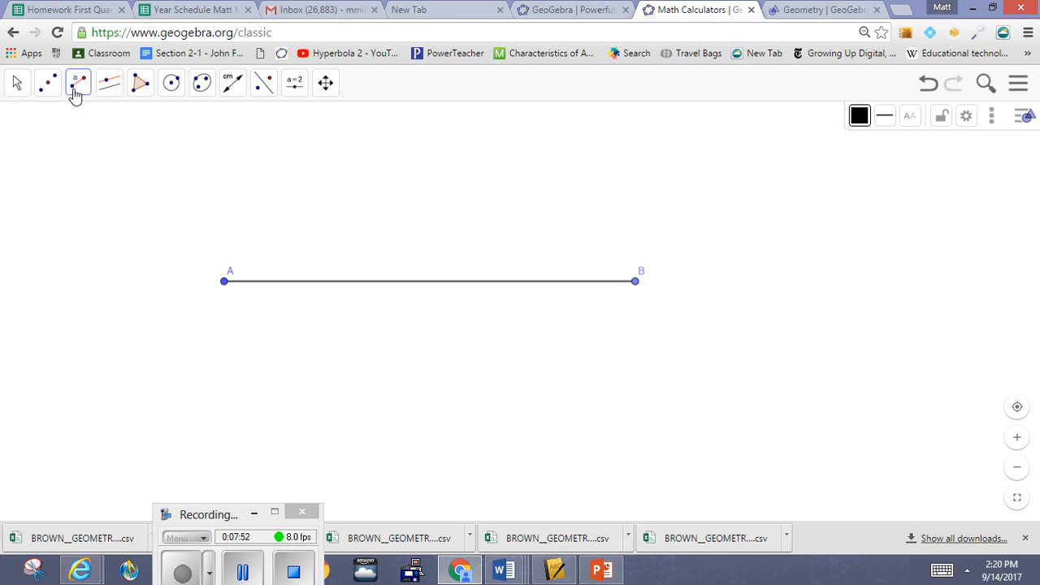
click(232, 402)
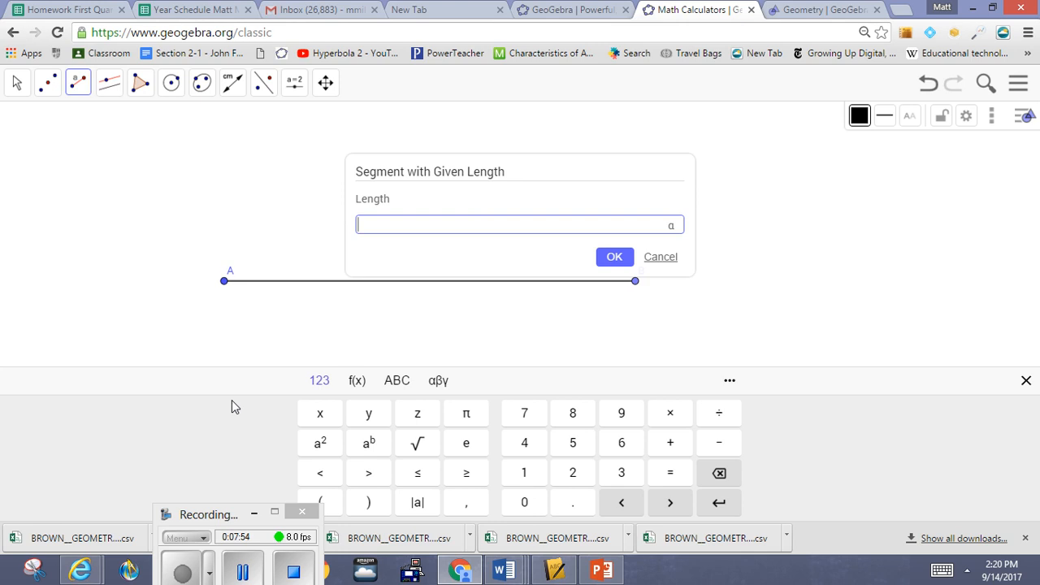
text(12)
click(616, 258)
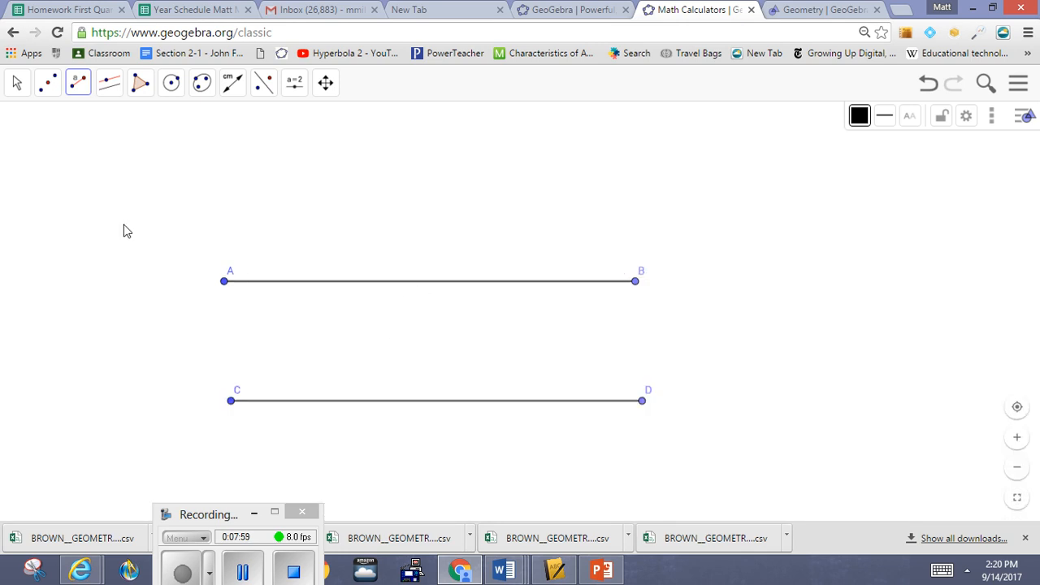
Test the fixed-length segment AB by swinging B down across CD, back up to nearly horizontal, and down below CD again.
click(16, 91)
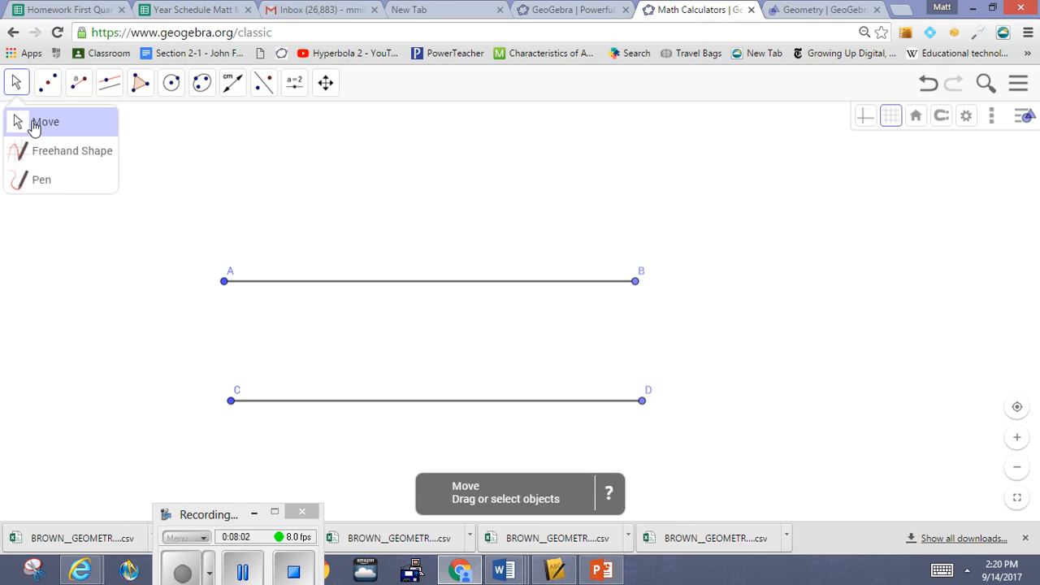
click(29, 123)
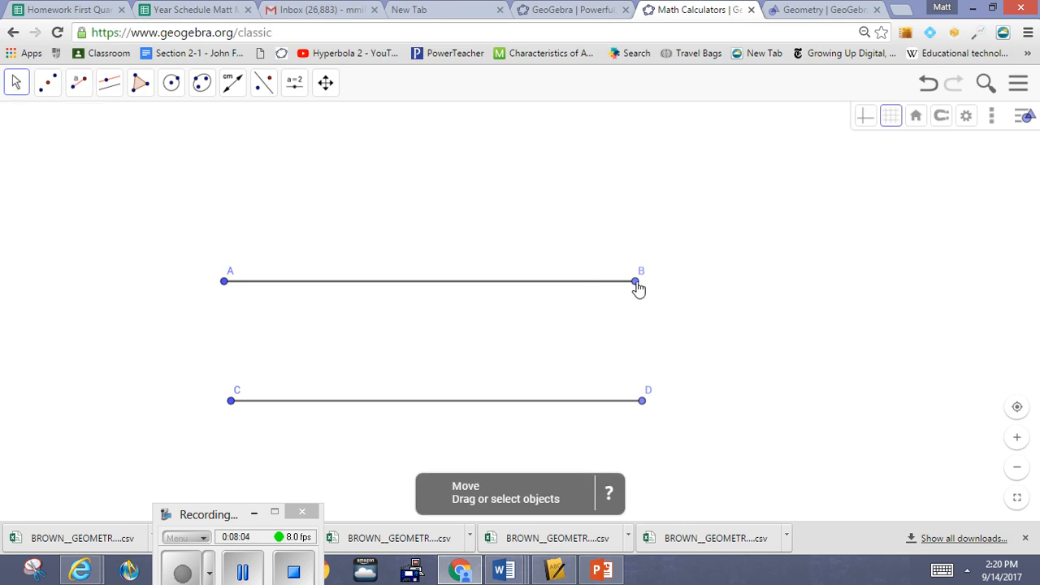
drag(637, 284, 558, 480)
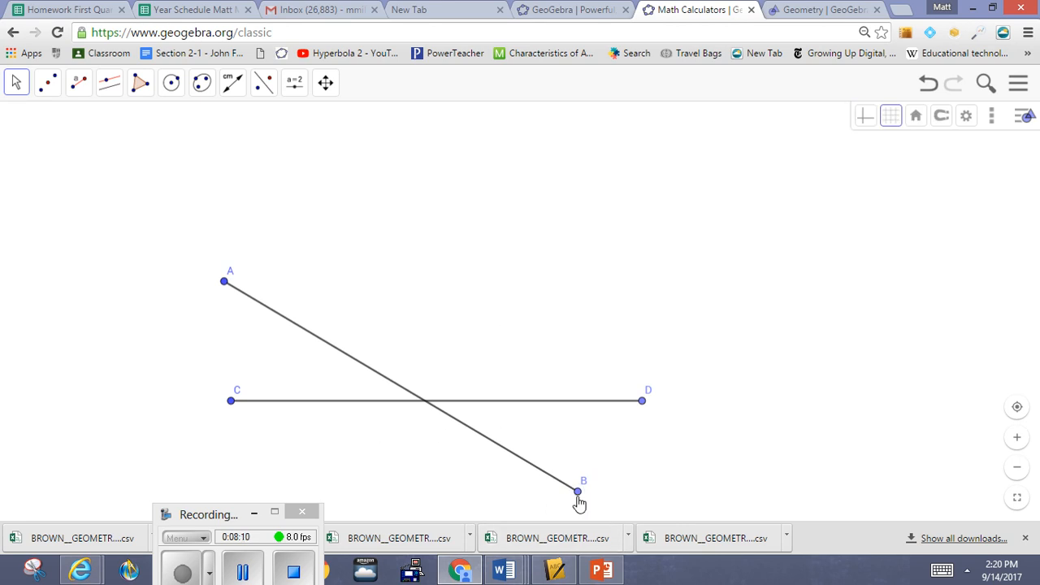
drag(579, 492, 643, 281)
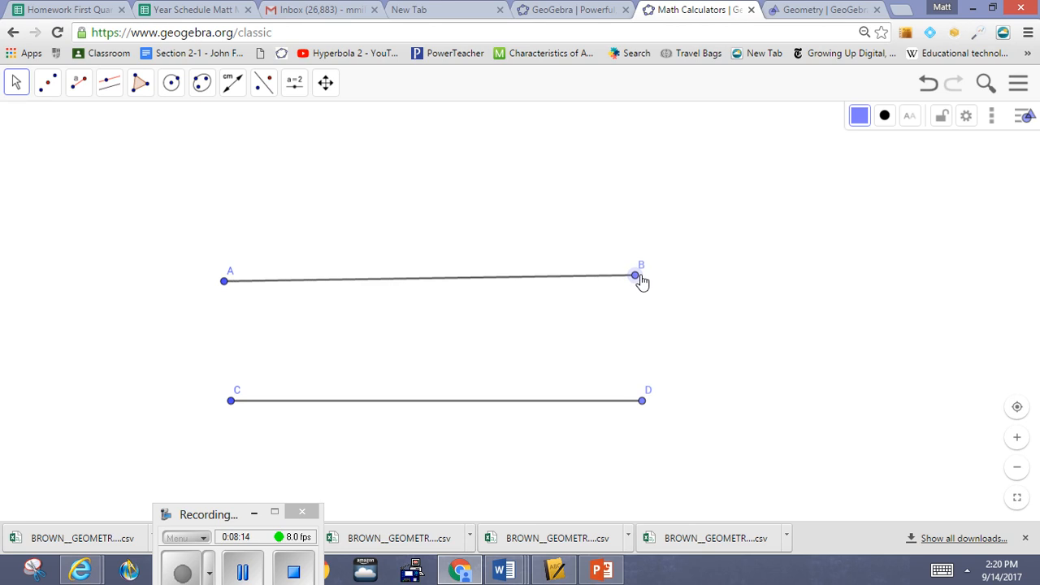
drag(642, 281, 555, 492)
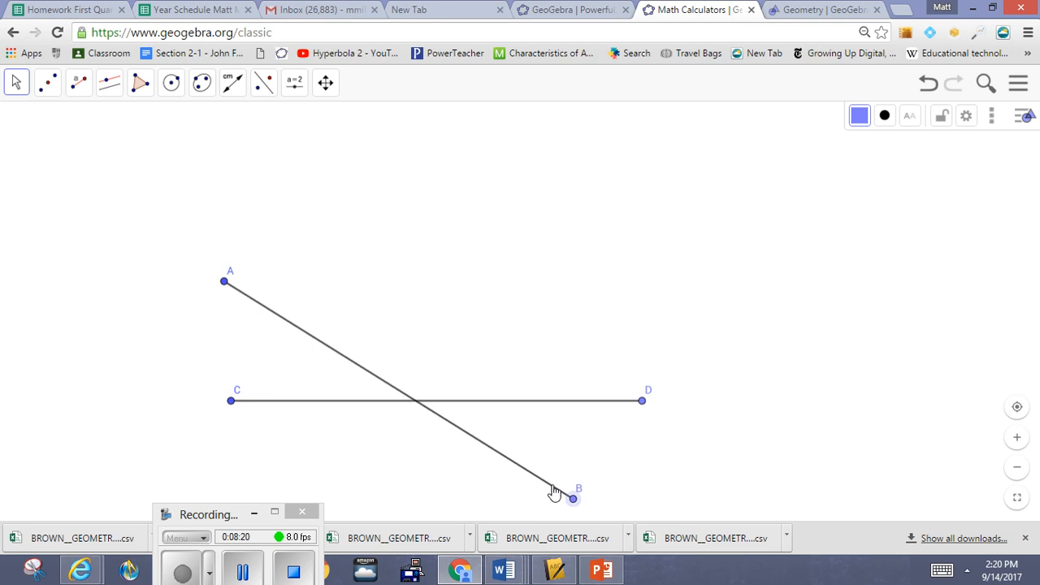
drag(555, 492, 555, 492)
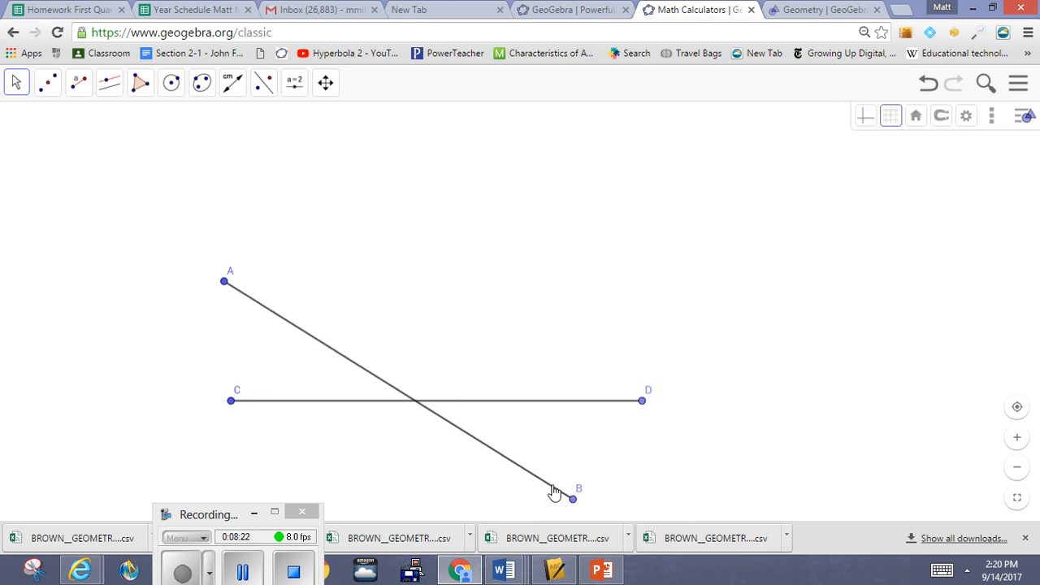
Place a point with the Point tool where segments AB and CD cross.
click(51, 99)
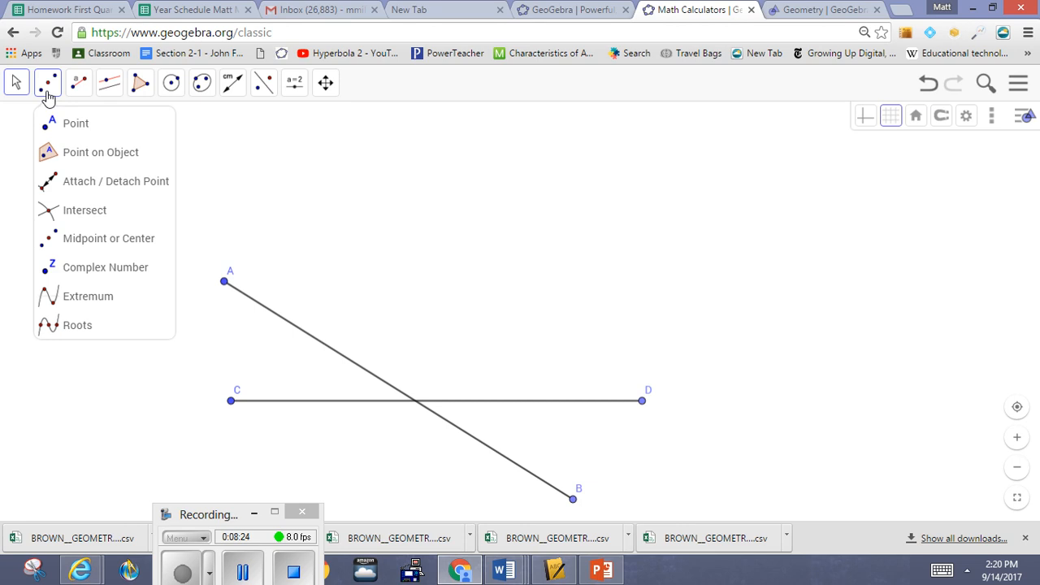
click(57, 122)
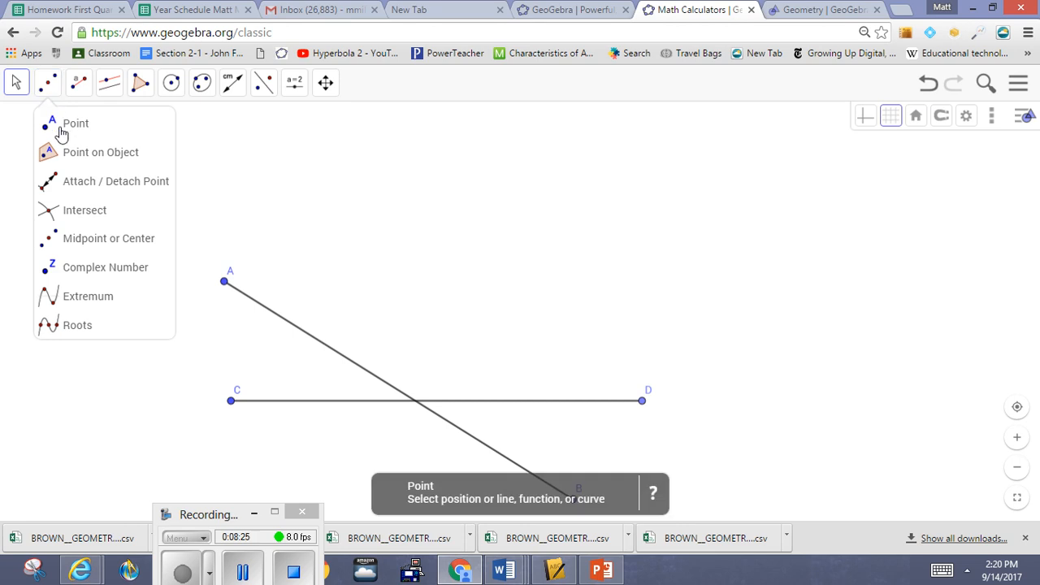
click(415, 400)
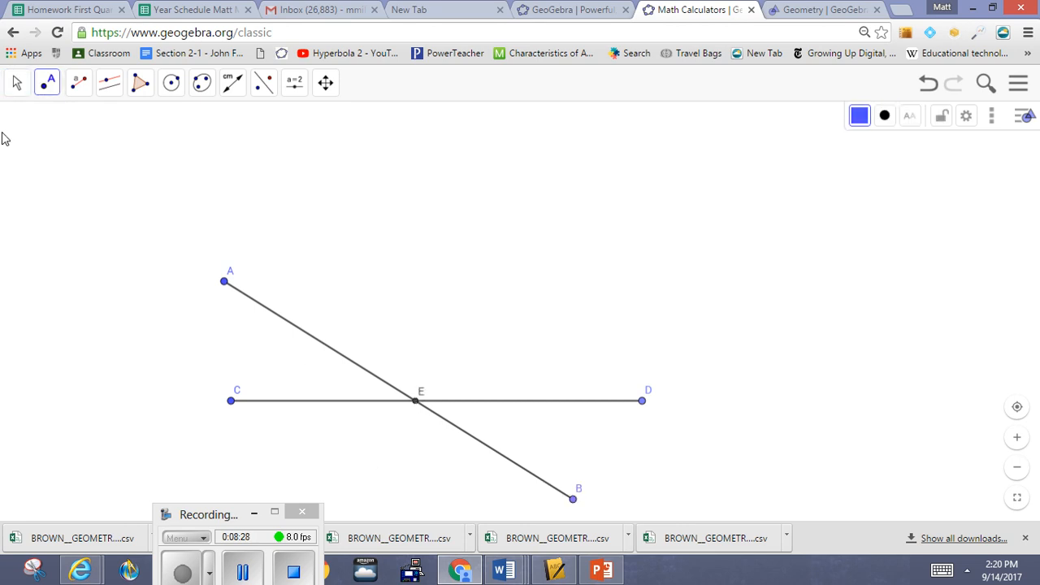
Test the crossing point by moving A up until AB clears CD and back down, and undo the moves and the point.
click(15, 82)
drag(224, 286, 311, 150)
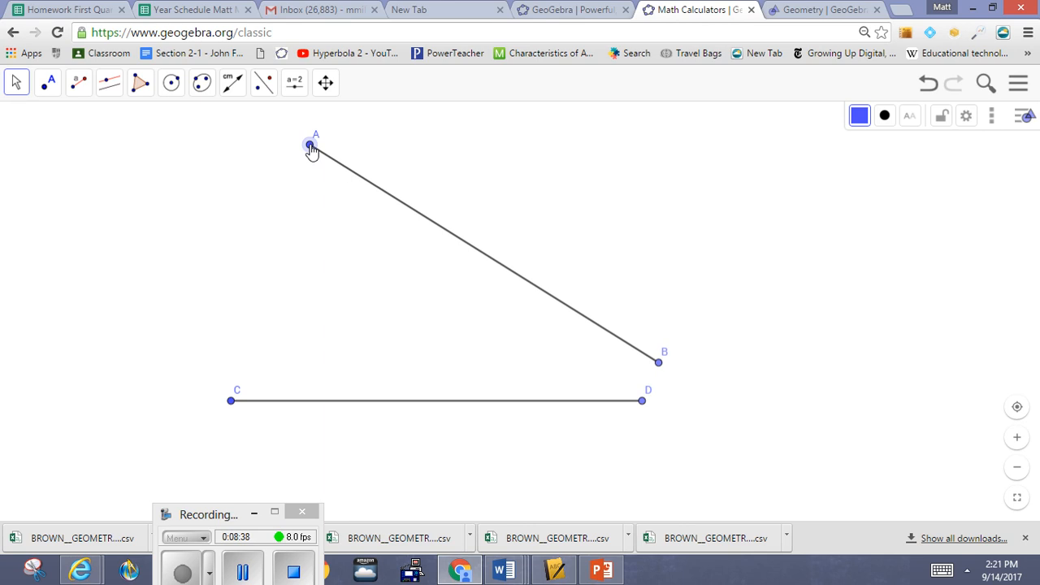
drag(312, 151, 240, 255)
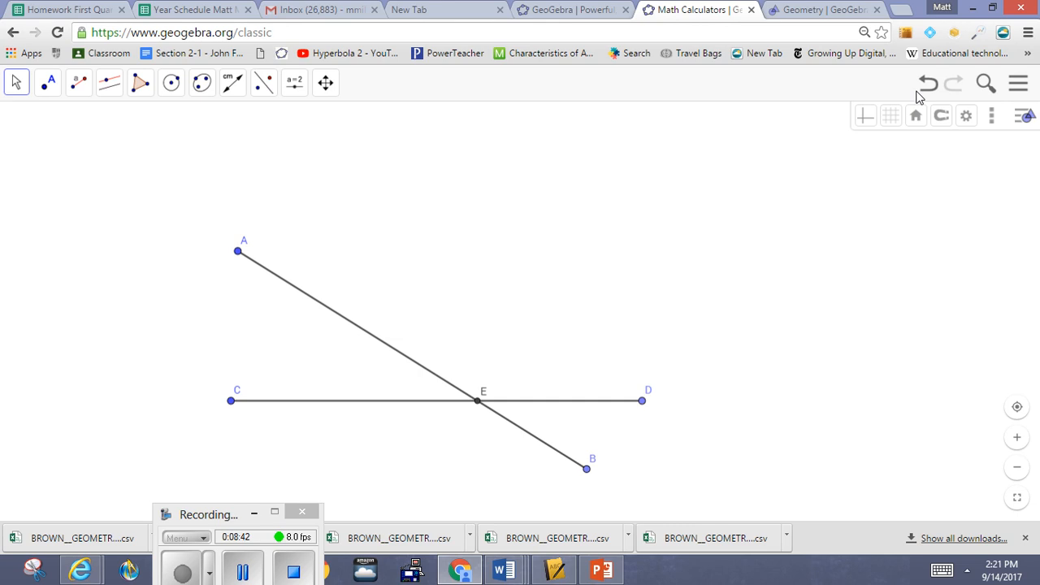
click(925, 88)
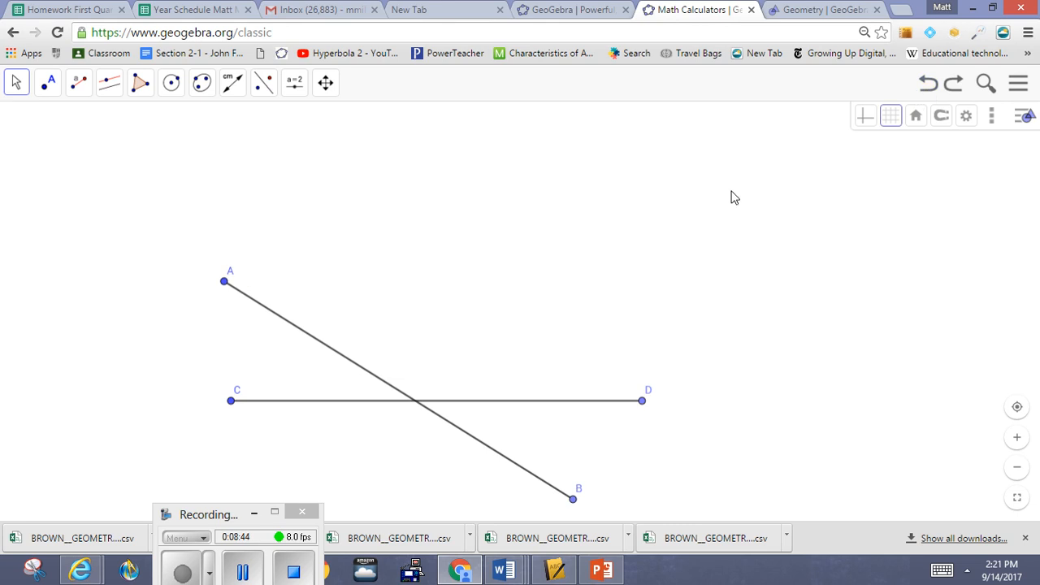
Create the intersection point of segments AB and CD with the Intersect tool.
click(76, 94)
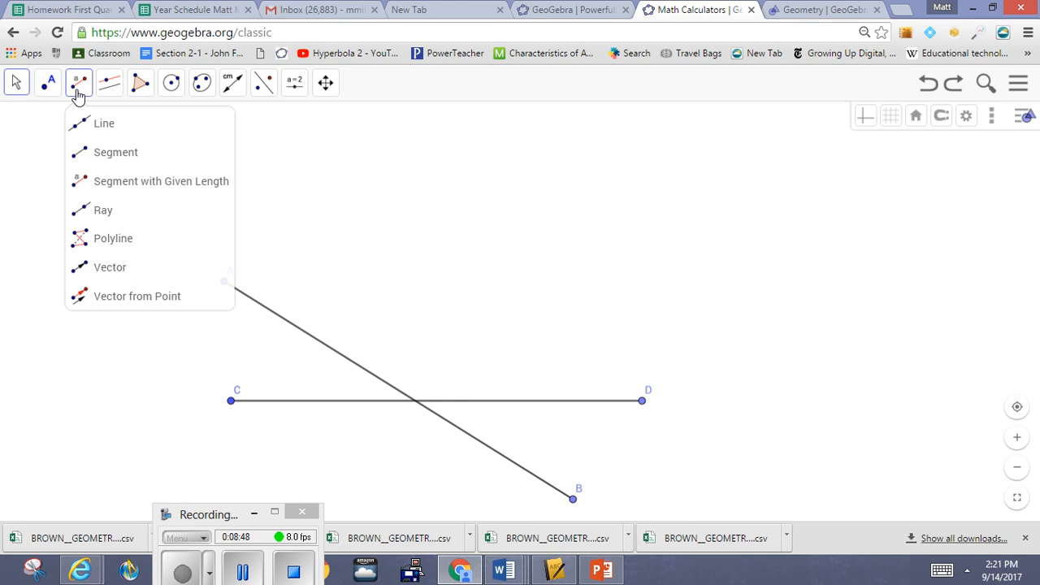
click(51, 96)
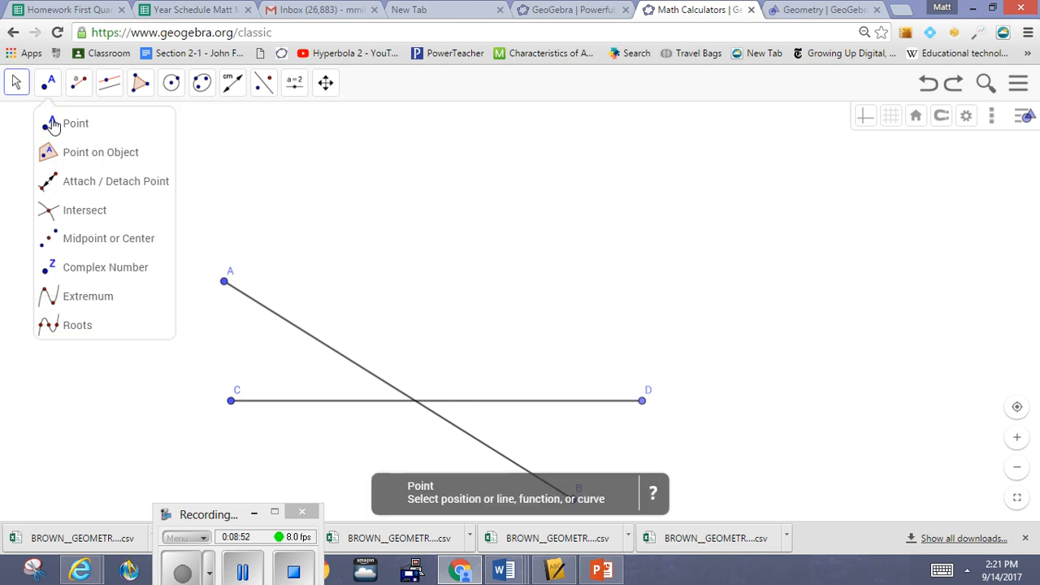
click(79, 218)
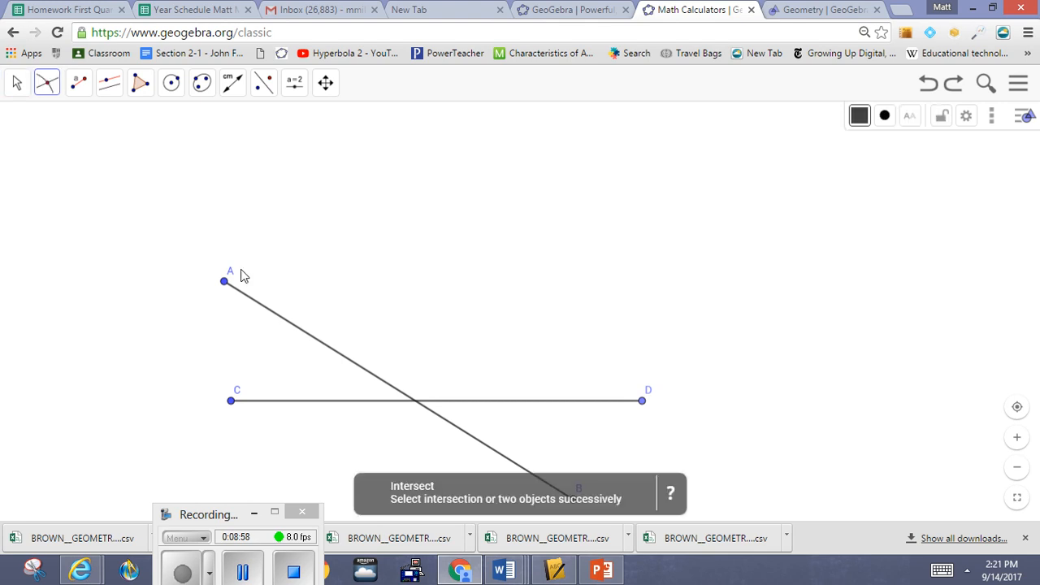
click(301, 336)
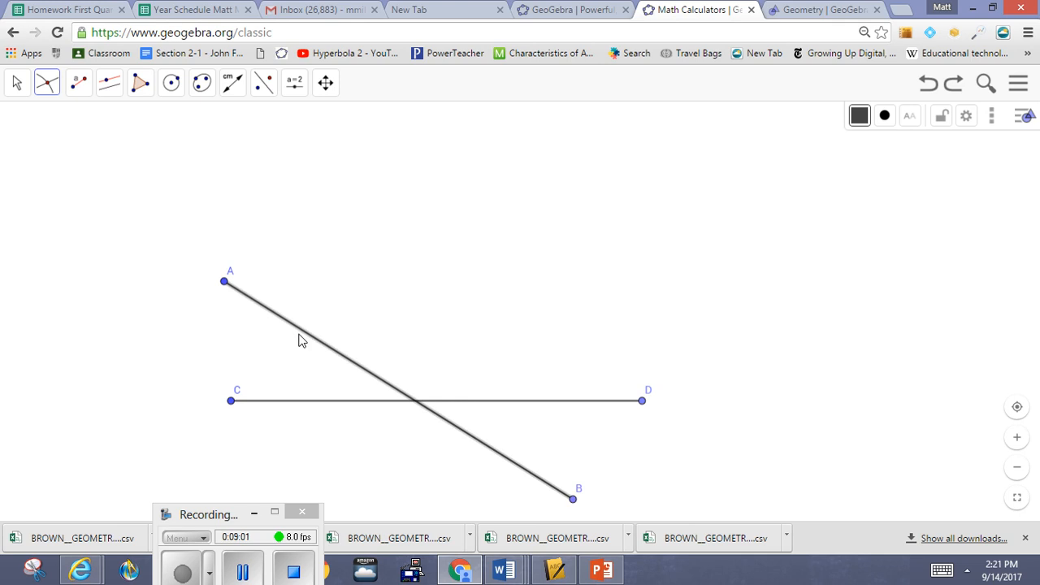
click(331, 409)
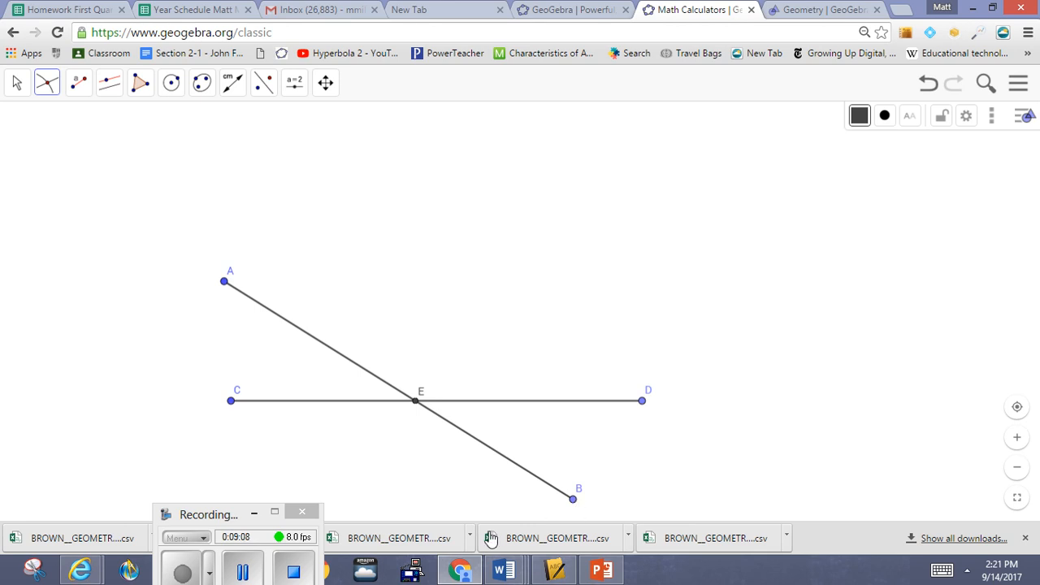
Test intersection point E by moving A a little to the right so that AB crosses CD closer to D.
click(18, 89)
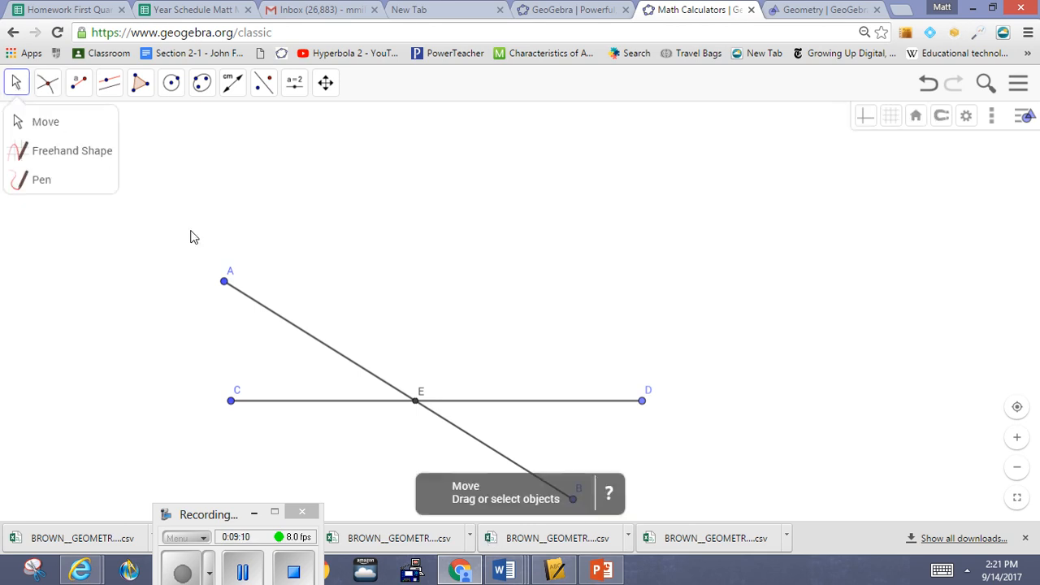
drag(222, 286, 286, 282)
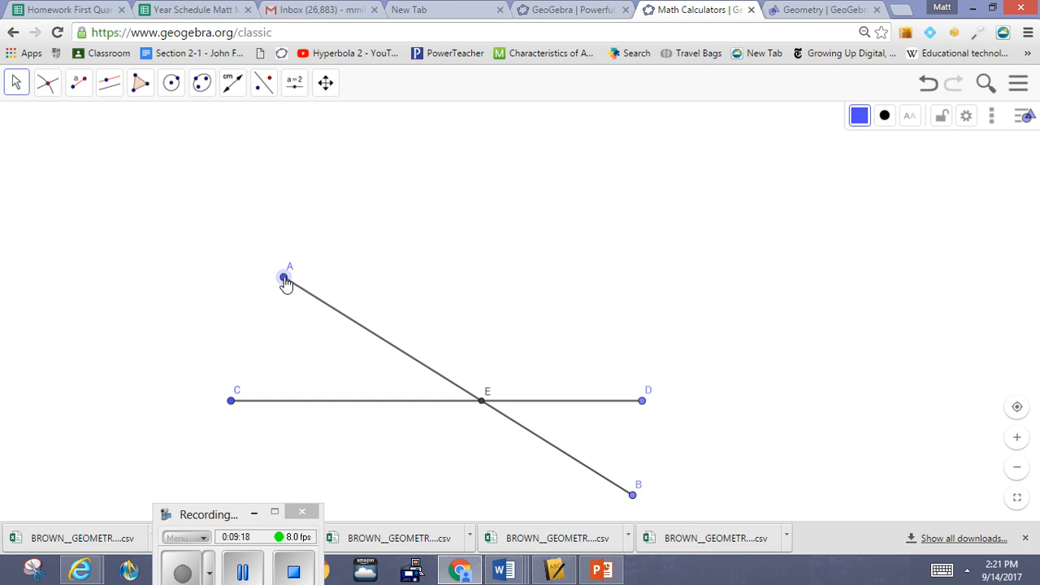
click(352, 370)
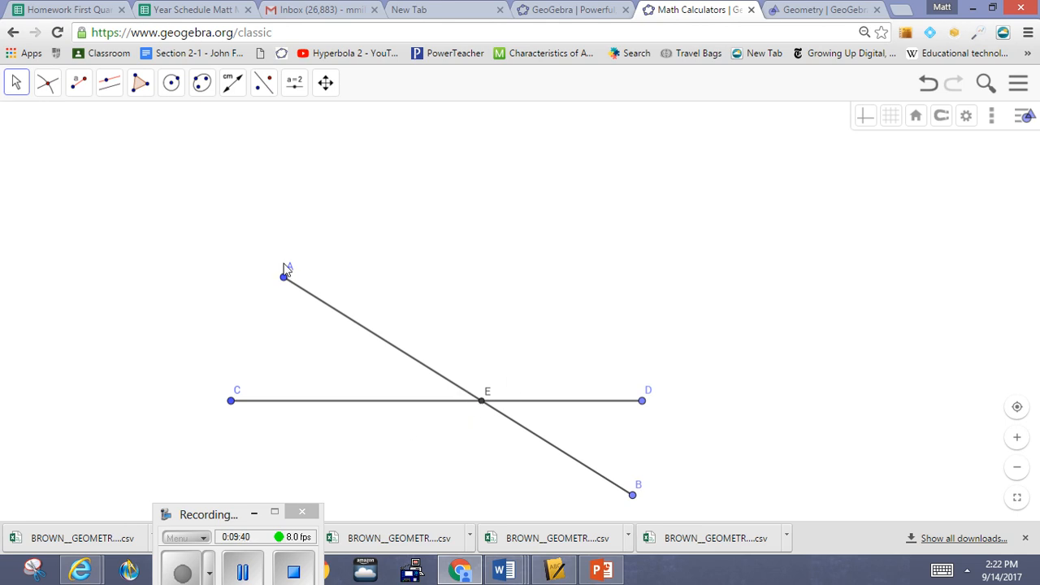
click(482, 403)
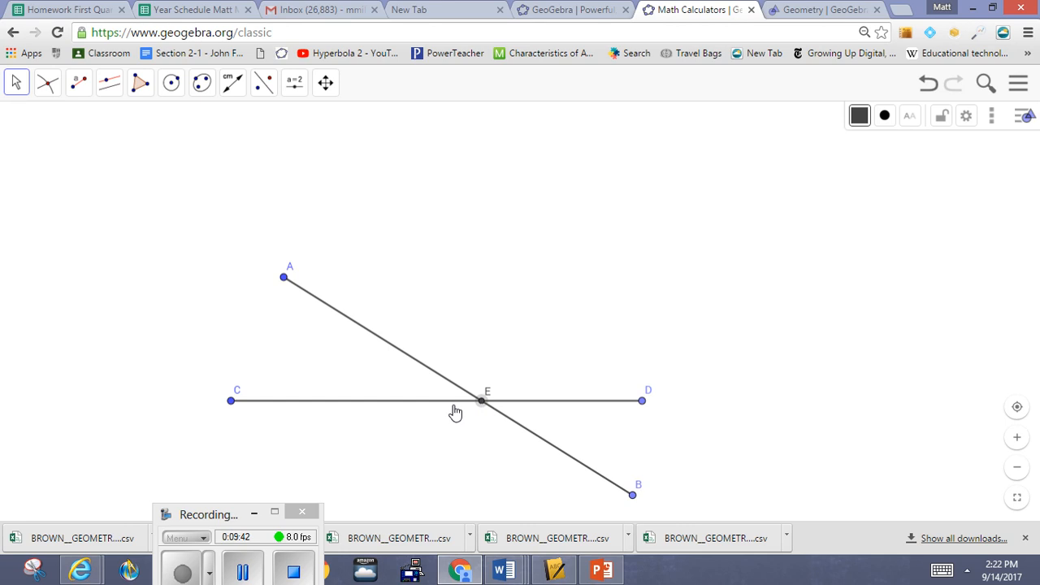
click(455, 412)
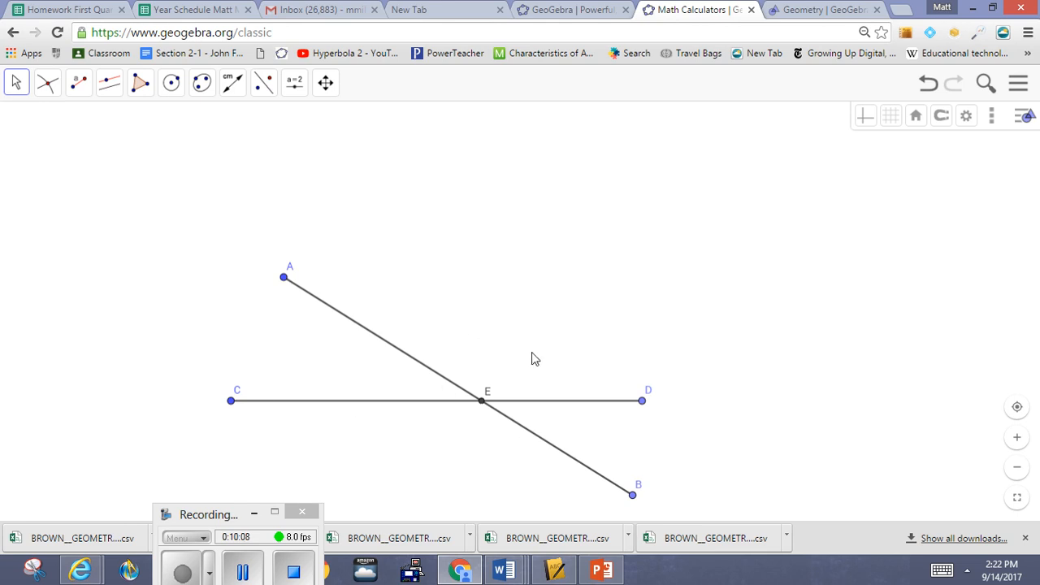
Measure the vertical angles BED and AEC at intersection E with the Angle tool.
click(230, 95)
click(254, 126)
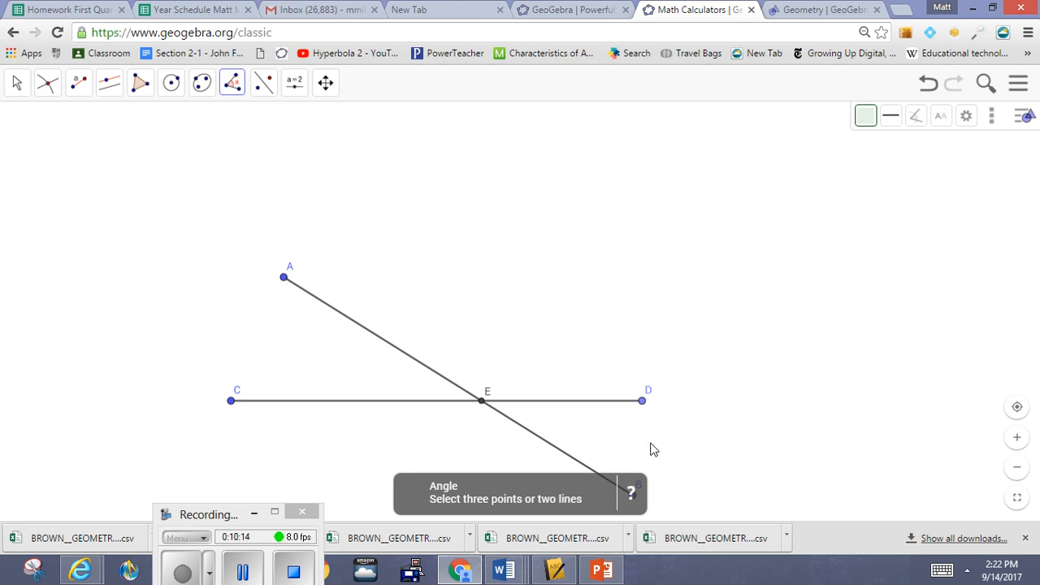
click(634, 496)
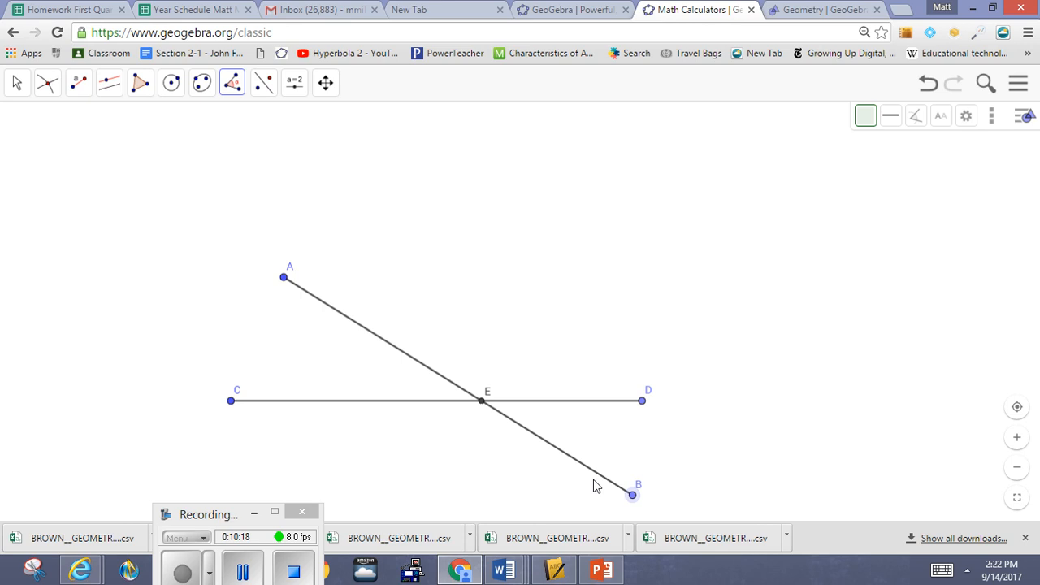
click(485, 402)
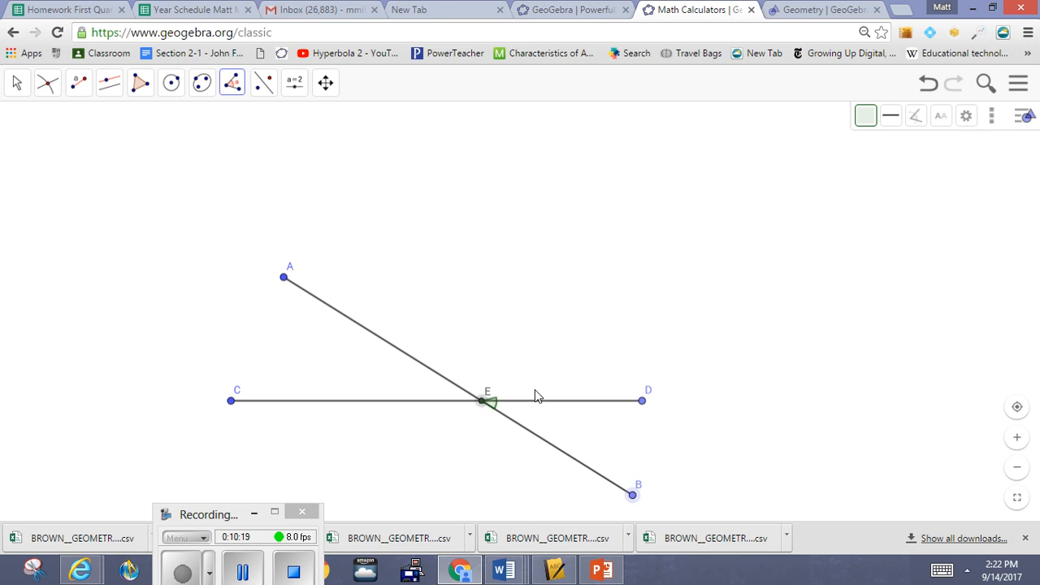
click(644, 403)
click(283, 279)
click(482, 401)
click(234, 404)
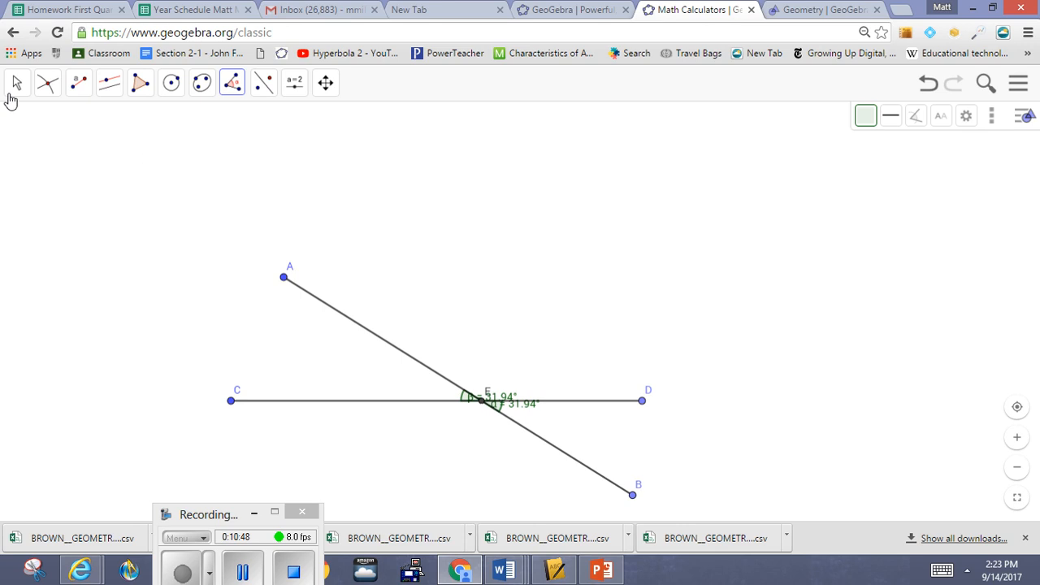
Move the two angle labels at E apart, β to the upper left and α slightly down.
click(11, 94)
drag(479, 398, 399, 381)
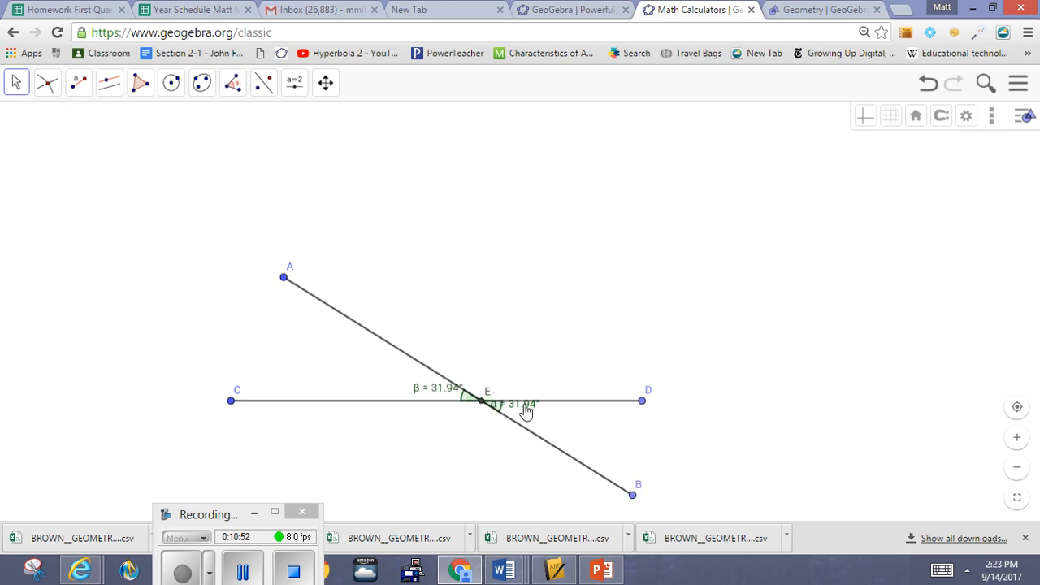
drag(529, 413, 534, 420)
Construct a clockwise angle of 65° with Angle with Given Size, using new leg point F and vertex G right of the segments.
click(235, 84)
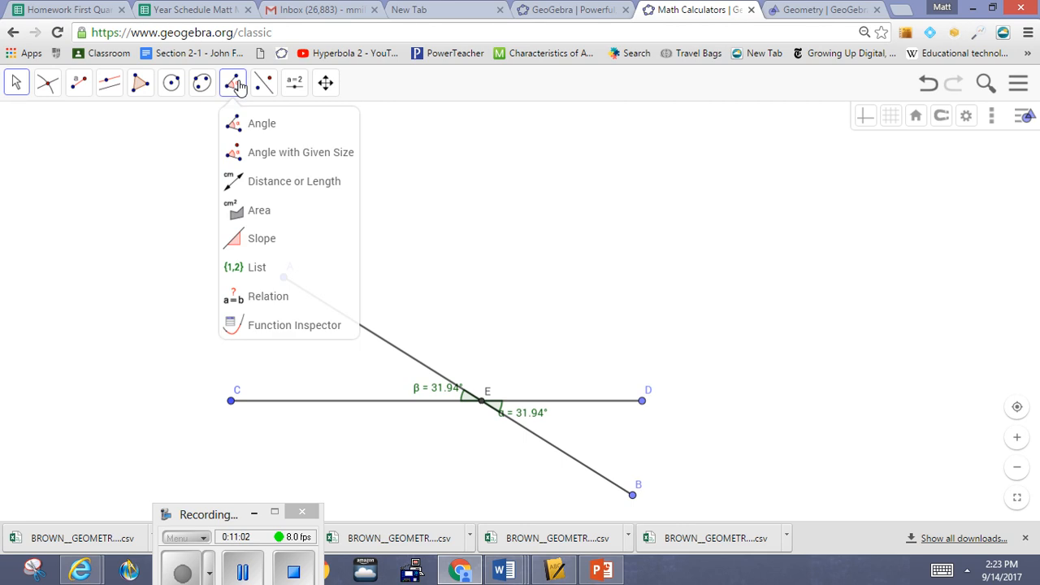
click(262, 162)
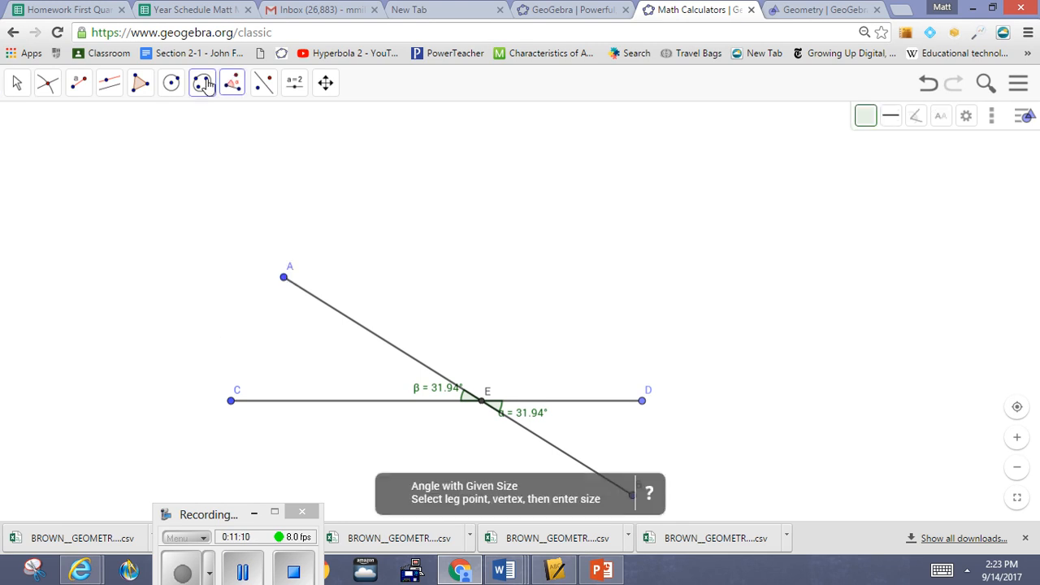
click(235, 80)
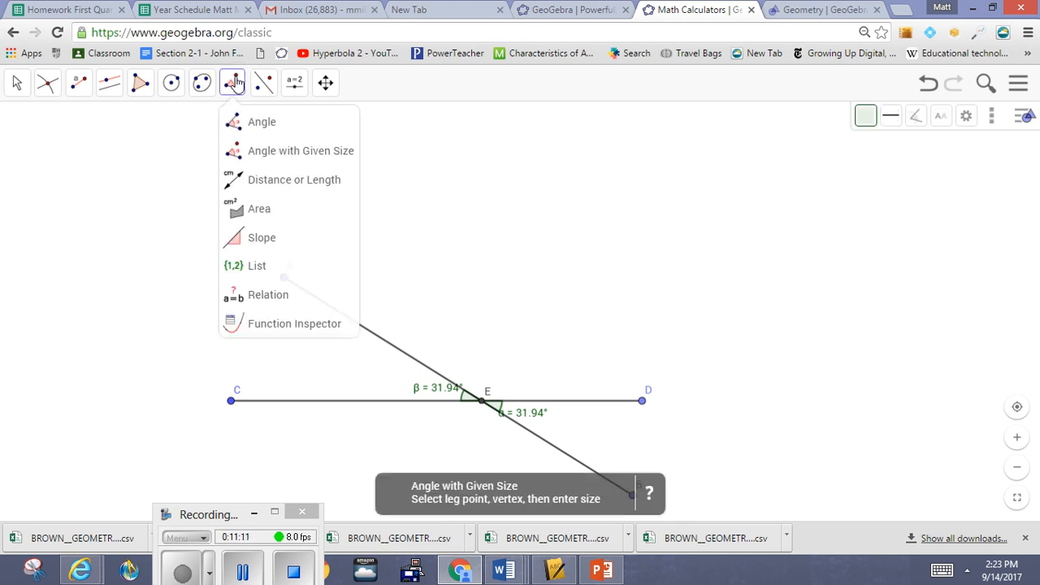
click(251, 153)
click(629, 262)
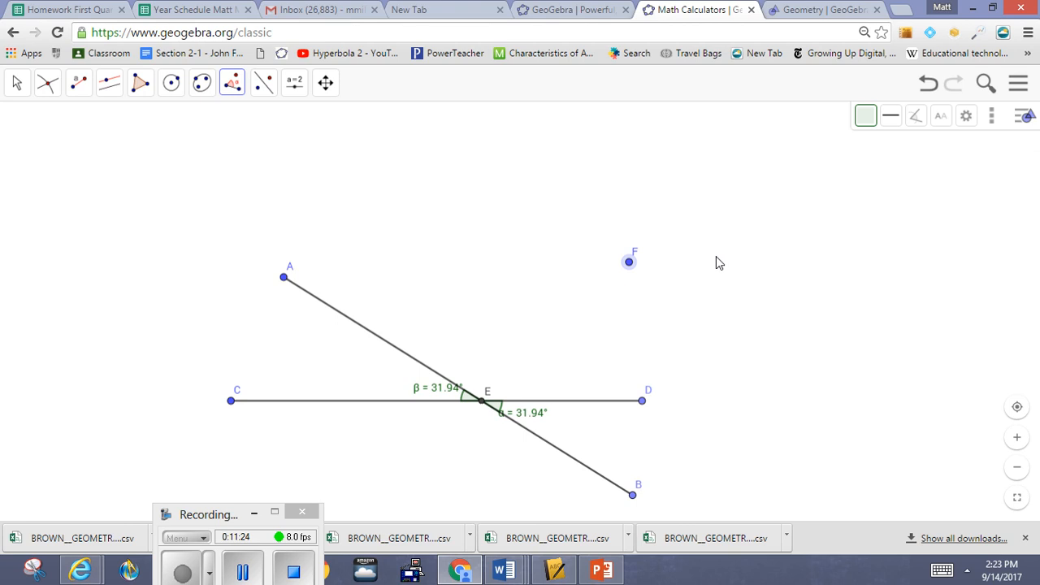
click(838, 260)
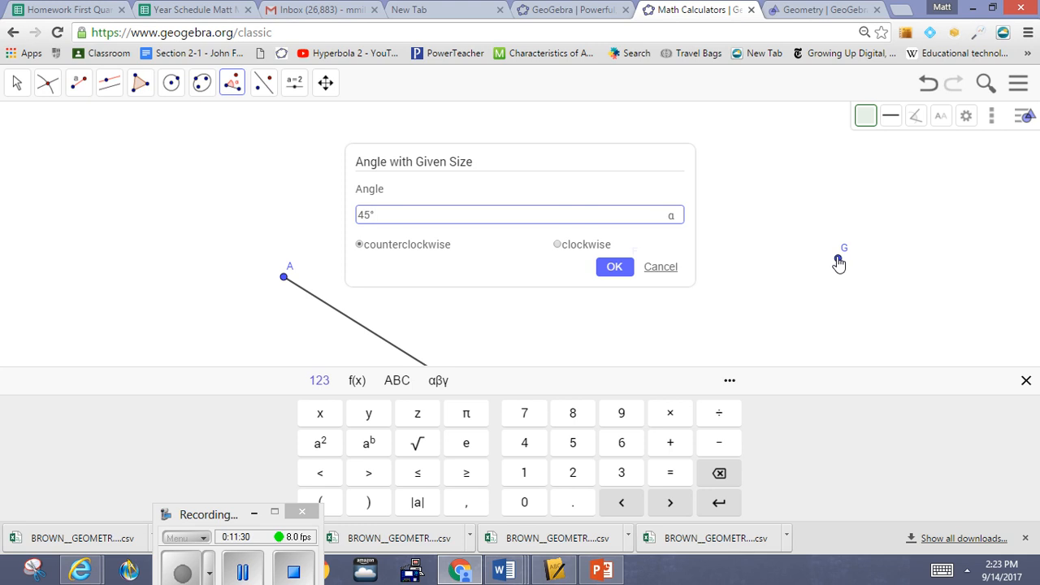
key(BackSpace)
key(BackSpace)
key(BackSpace)
text(65)
click(559, 245)
click(616, 268)
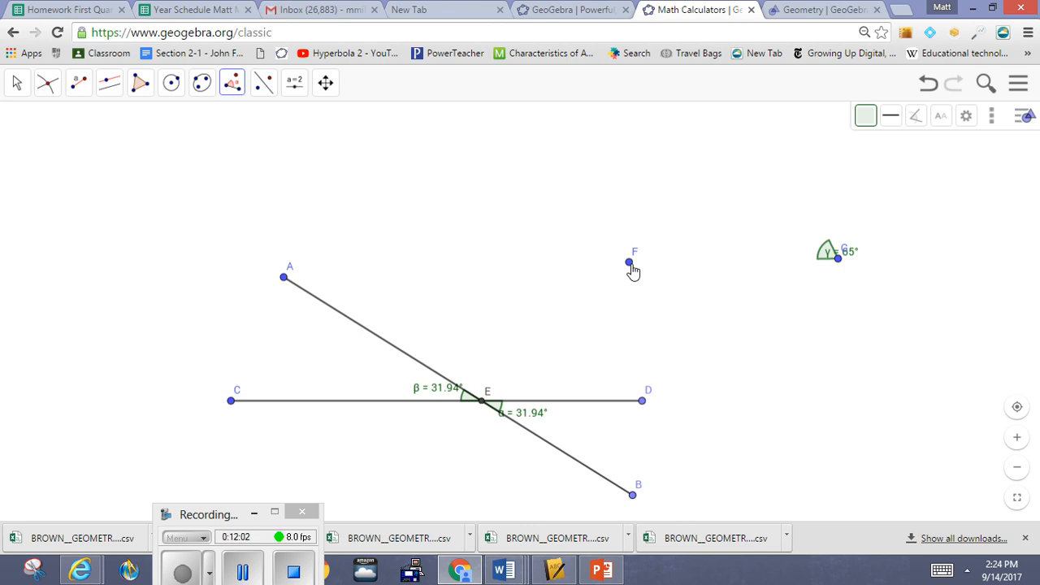
Construct a counterclockwise angle of 90° with Angle with Given Size, using new leg point H and vertex I above segment AB.
click(228, 88)
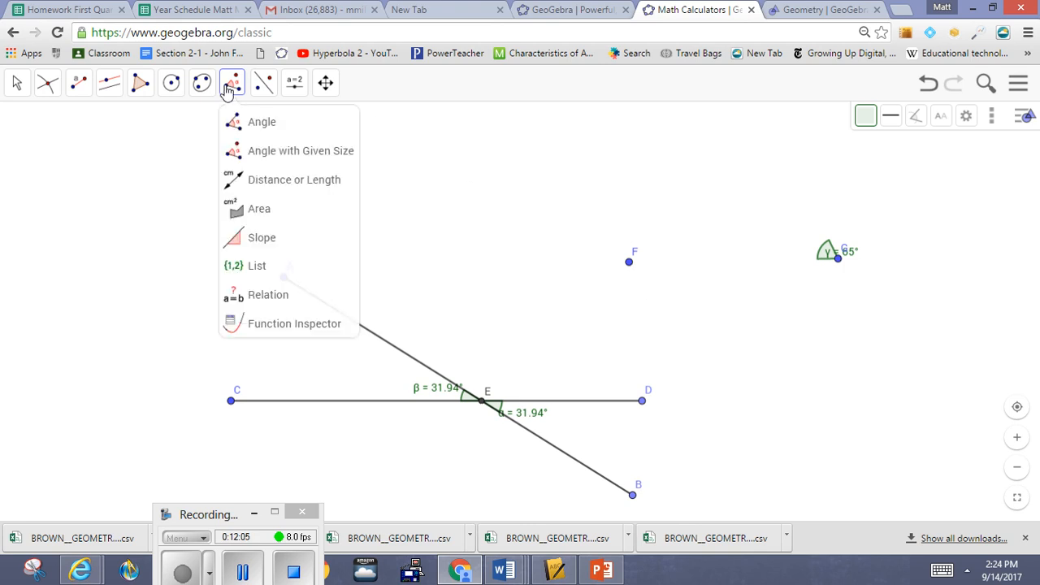
click(259, 153)
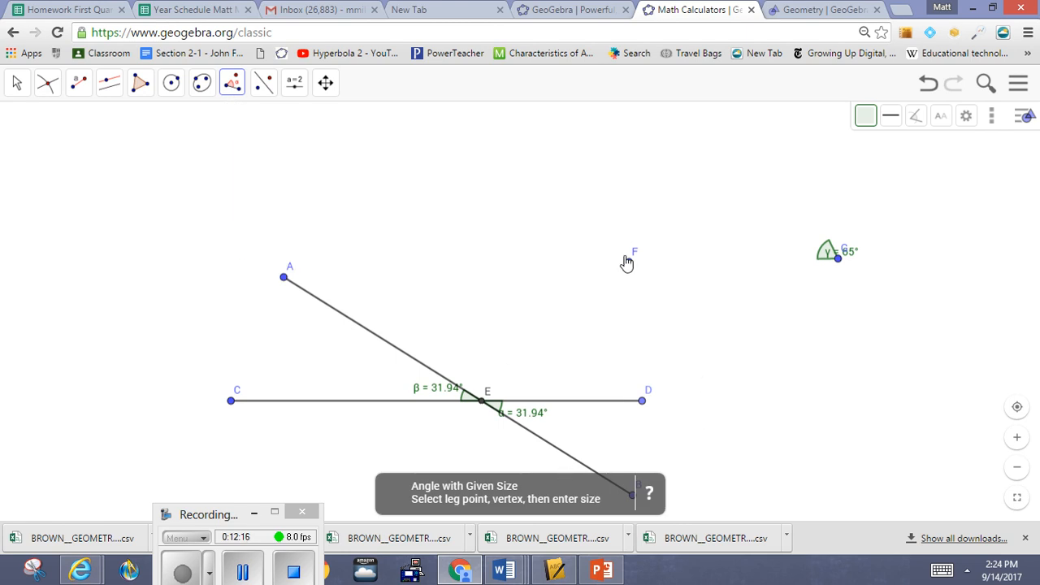
click(628, 261)
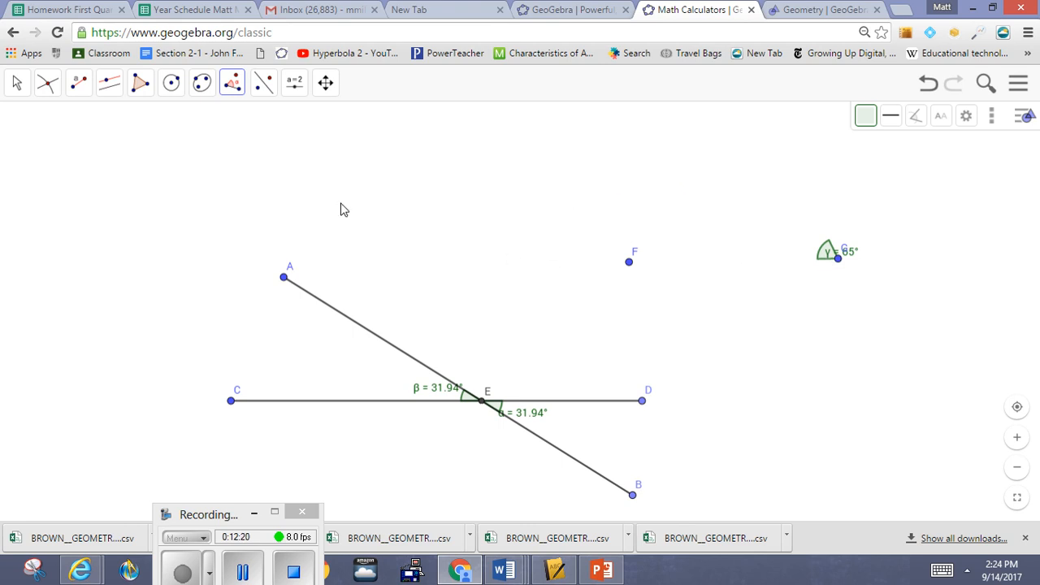
click(206, 219)
click(431, 217)
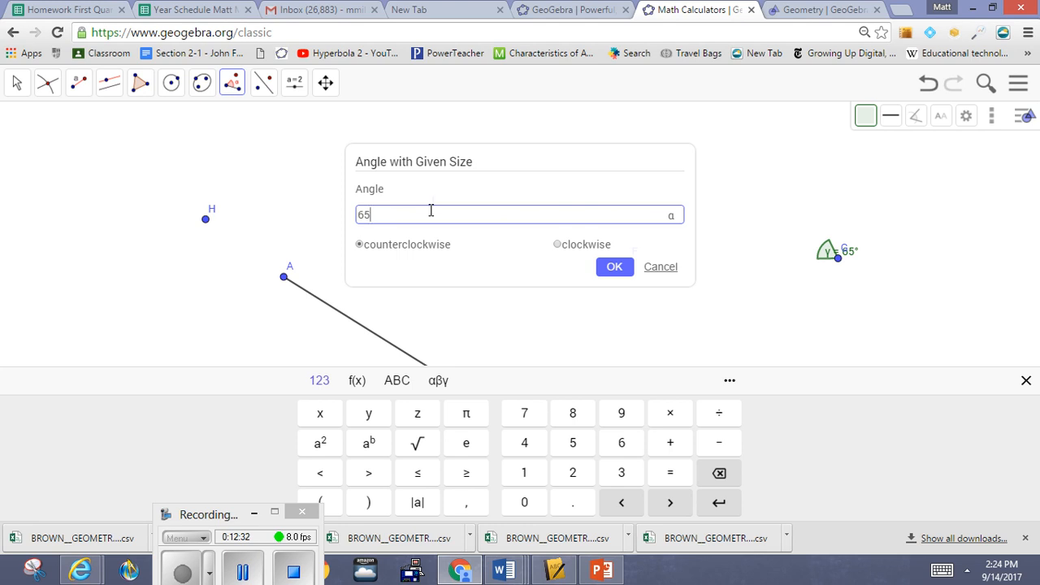
key(BackSpace)
key(BackSpace)
text(90)
click(615, 267)
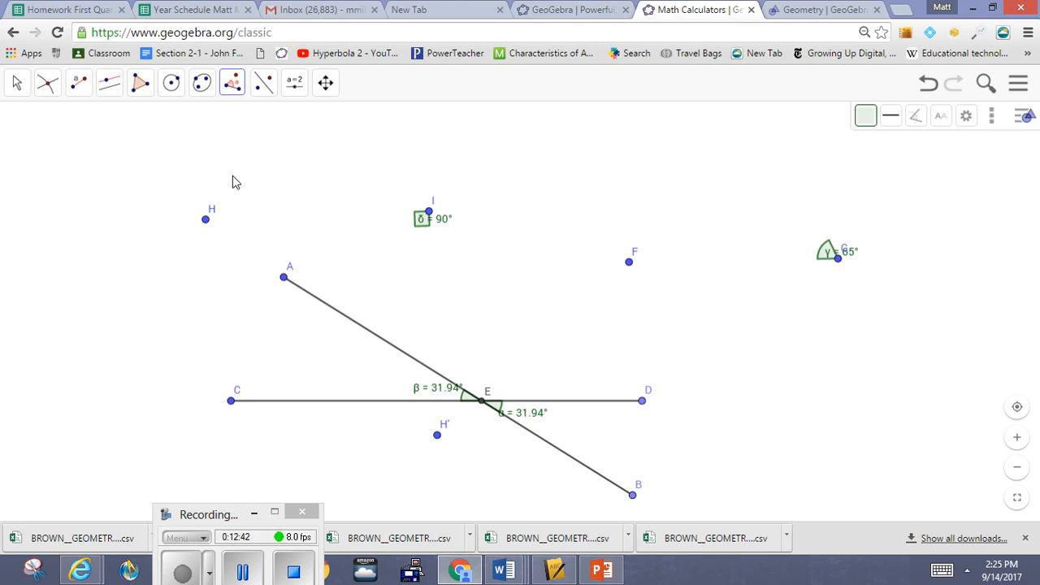
click(18, 87)
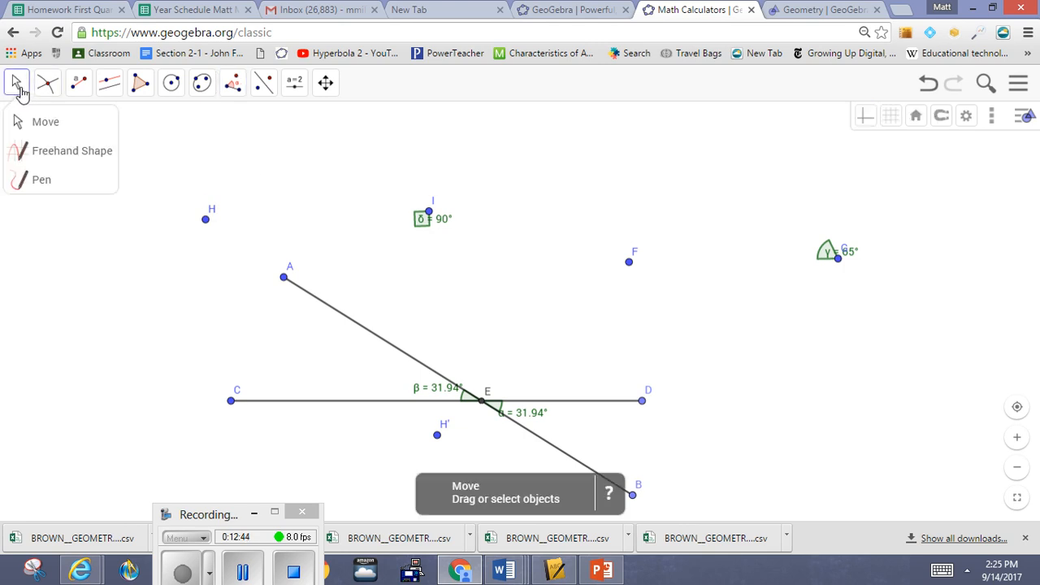
click(78, 88)
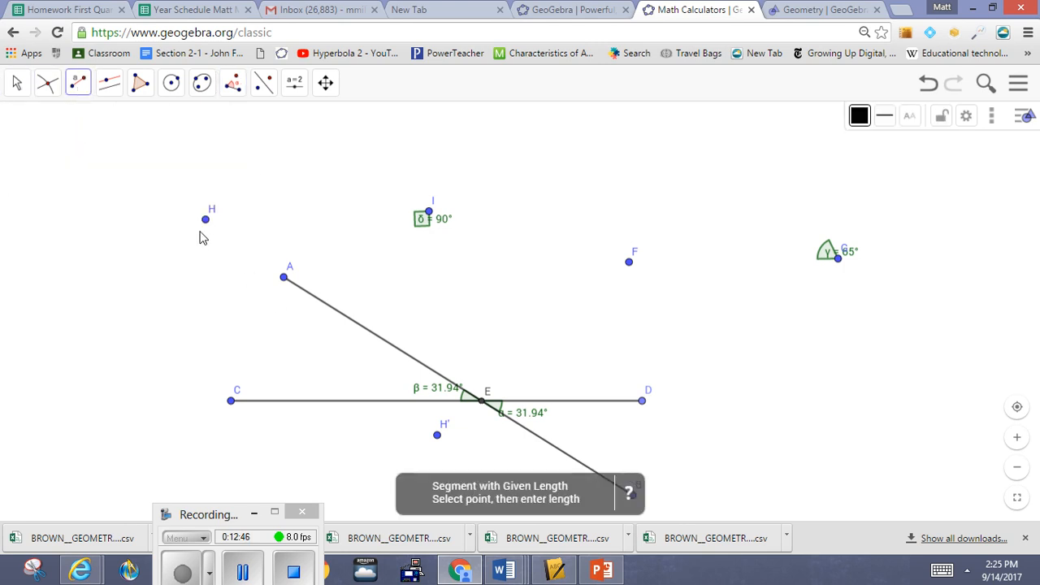
click(205, 220)
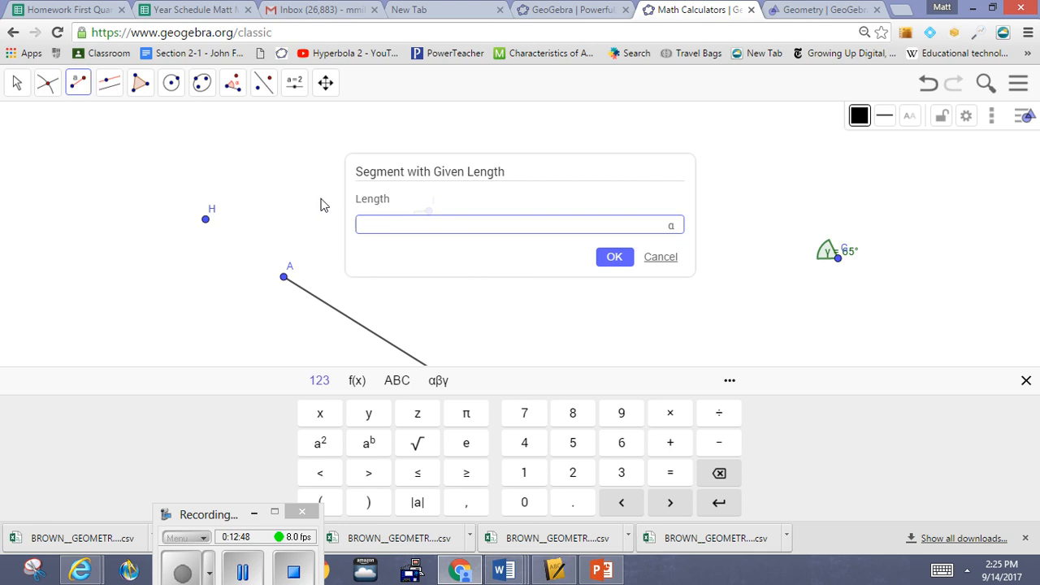
click(611, 259)
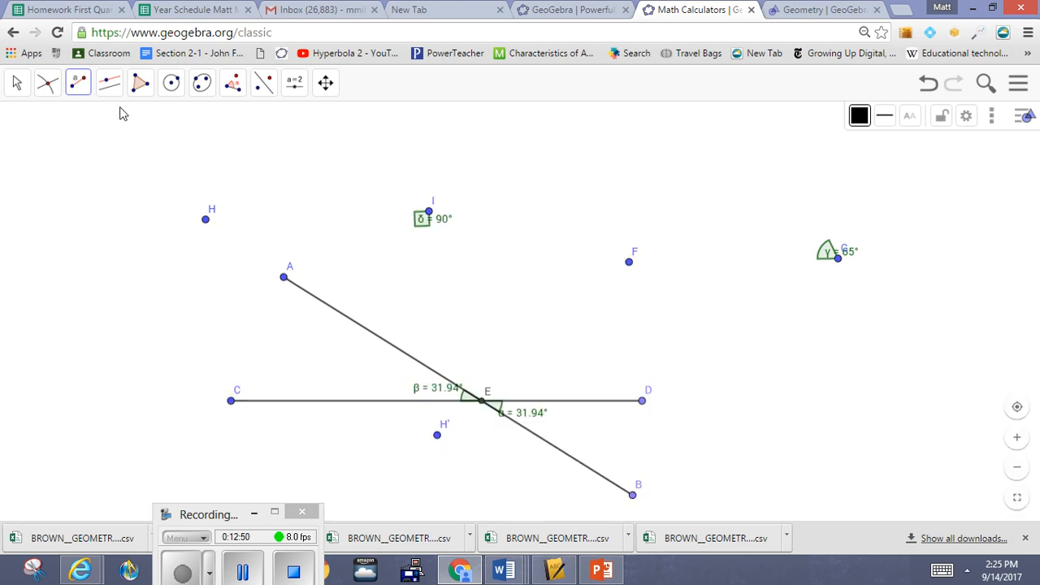
Draw the sides of the 90° angle with the Segment tool, from H to I and from I down to a new point above segment AB.
click(80, 89)
click(116, 155)
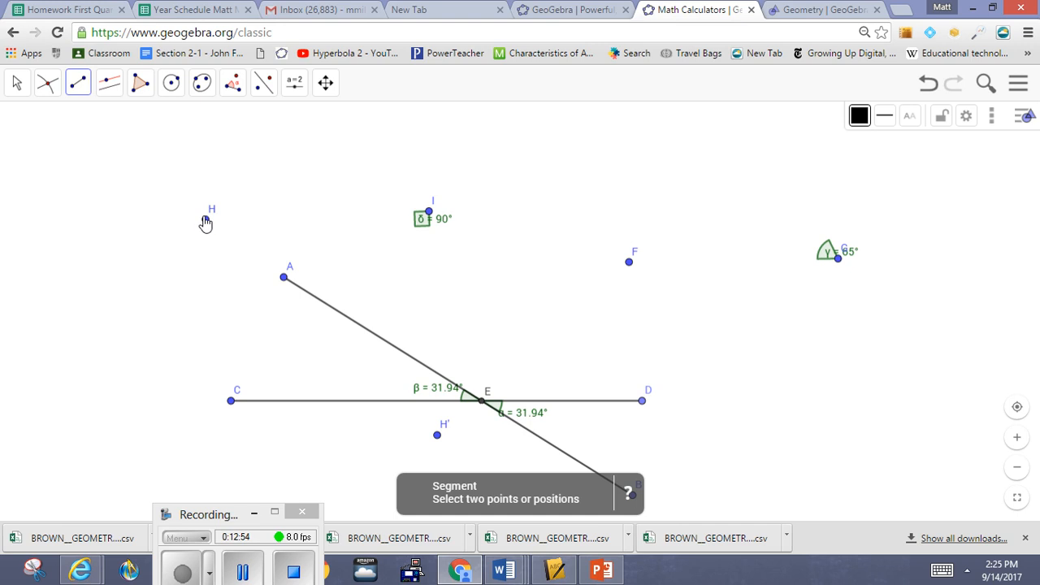
click(205, 219)
click(429, 212)
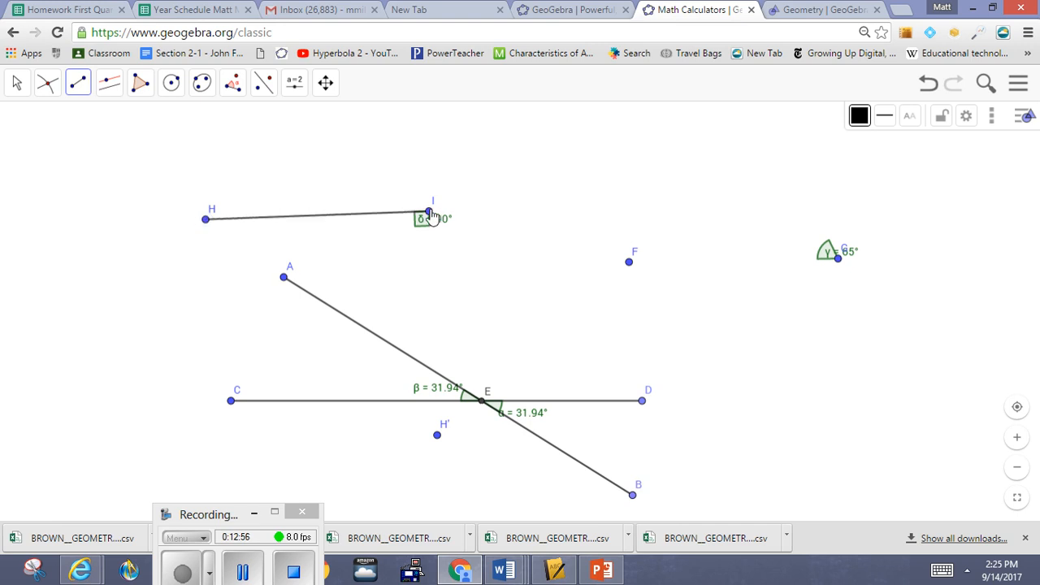
click(431, 216)
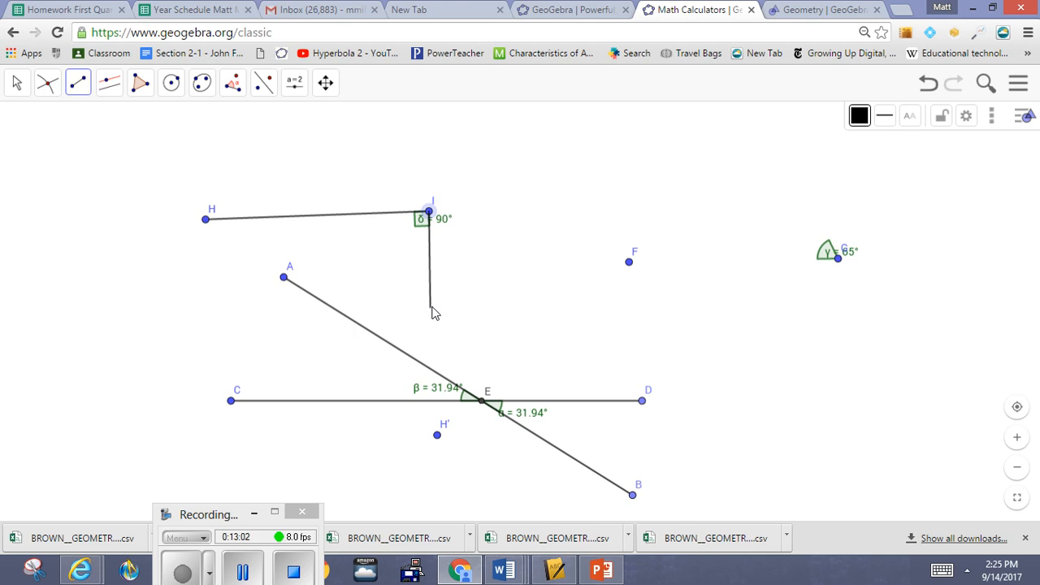
click(432, 307)
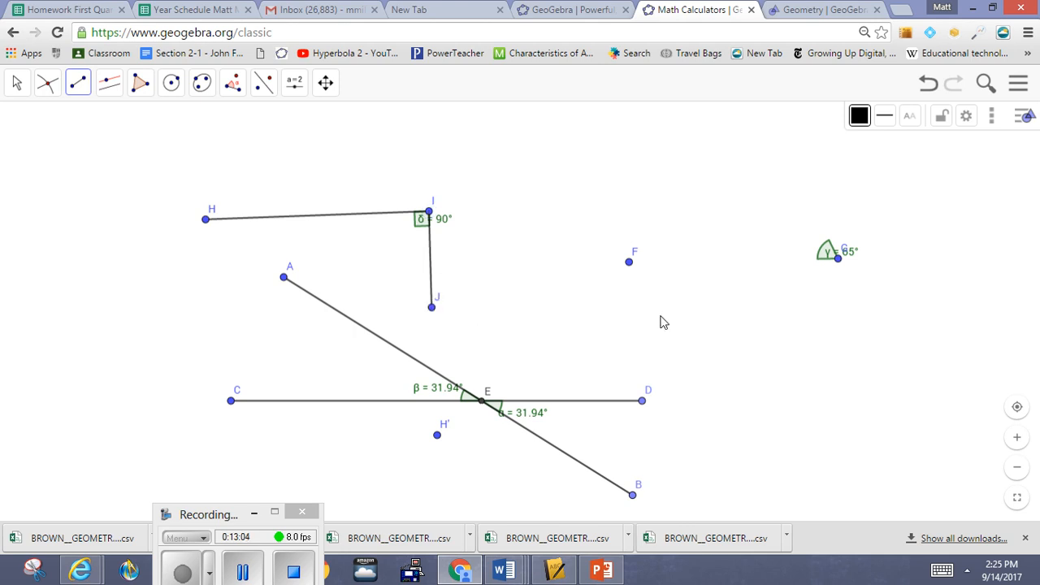